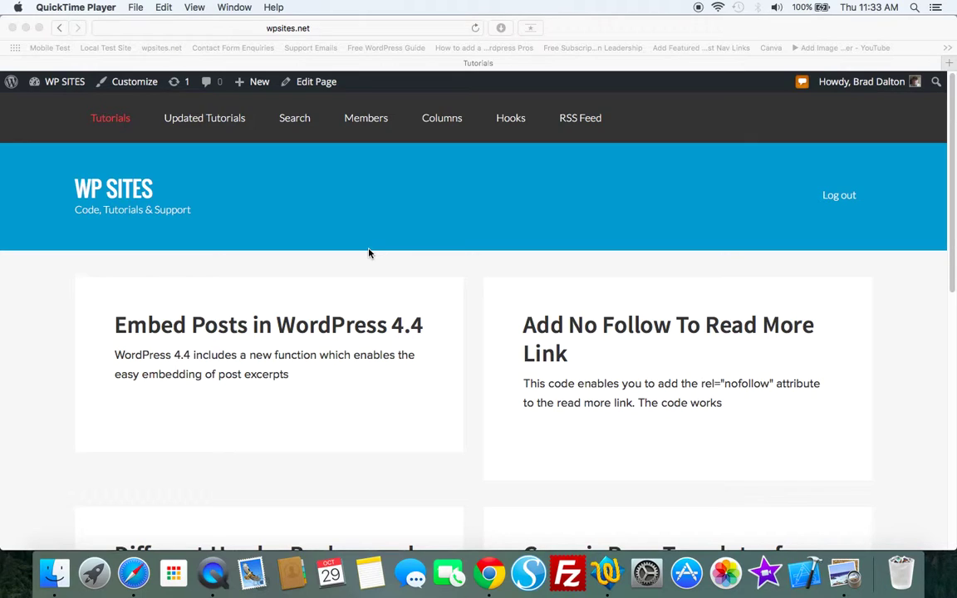
Load the local-to-live.dev test site from the Local Test Site bookmark
click(103, 49)
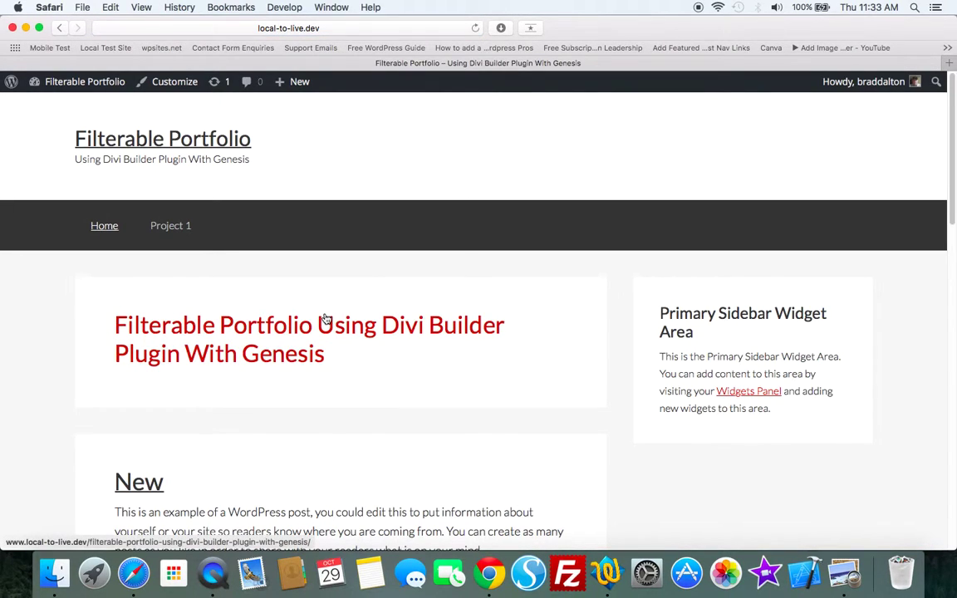
Open the Filterable Portfolio post and scroll through its four videos and project grid
click(326, 322)
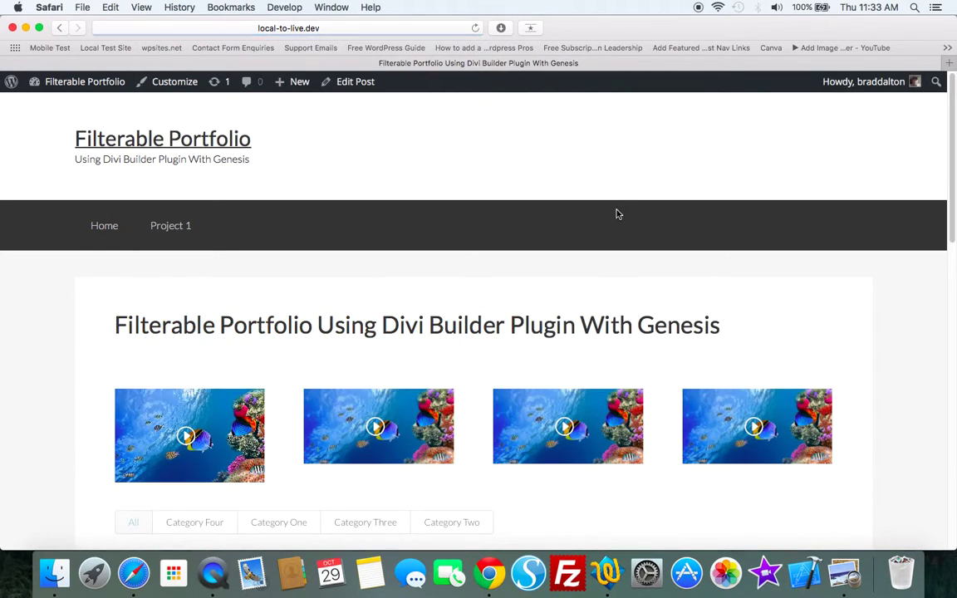
drag(953, 154, 955, 246)
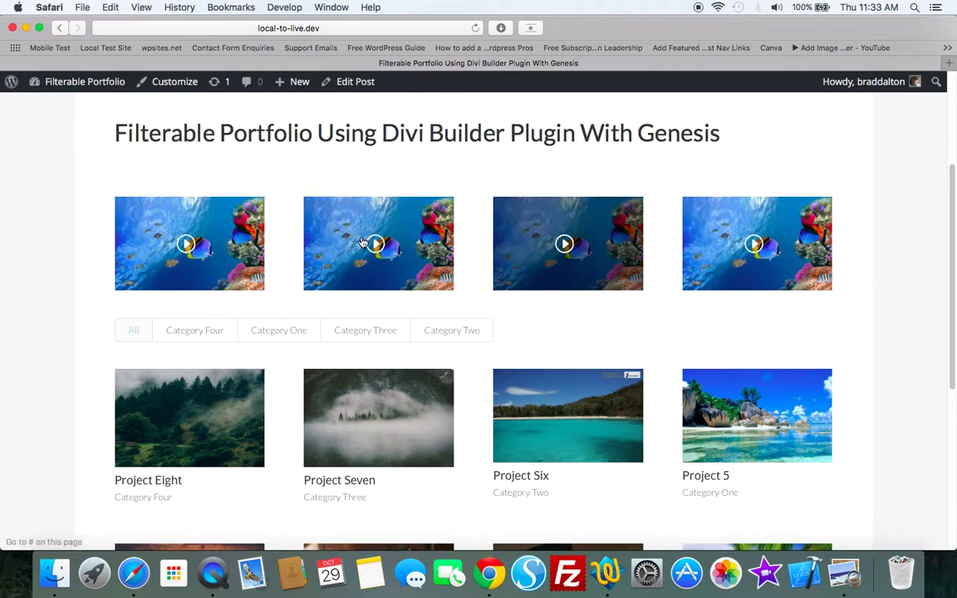
drag(951, 209, 955, 275)
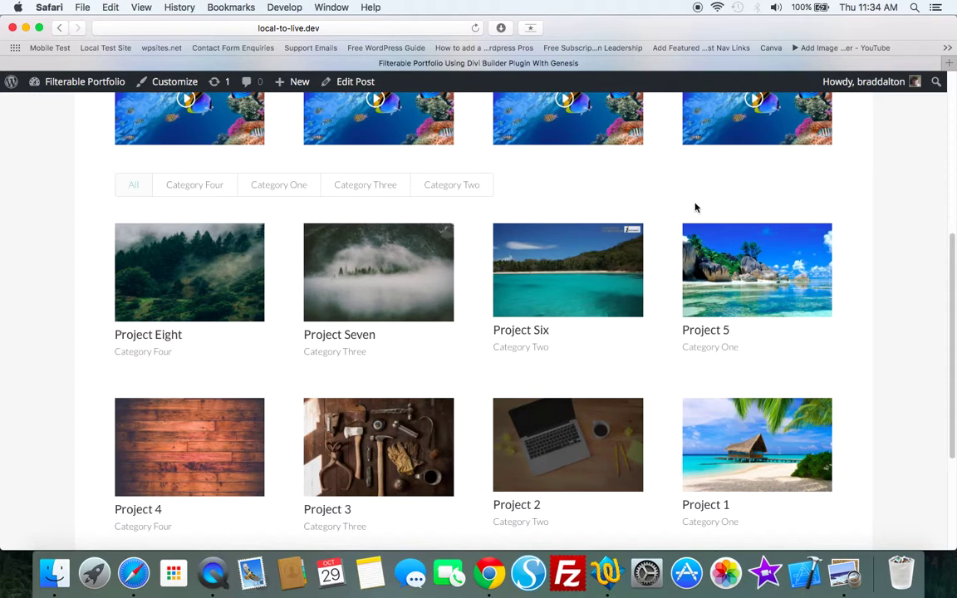
mouse_move(43, 91)
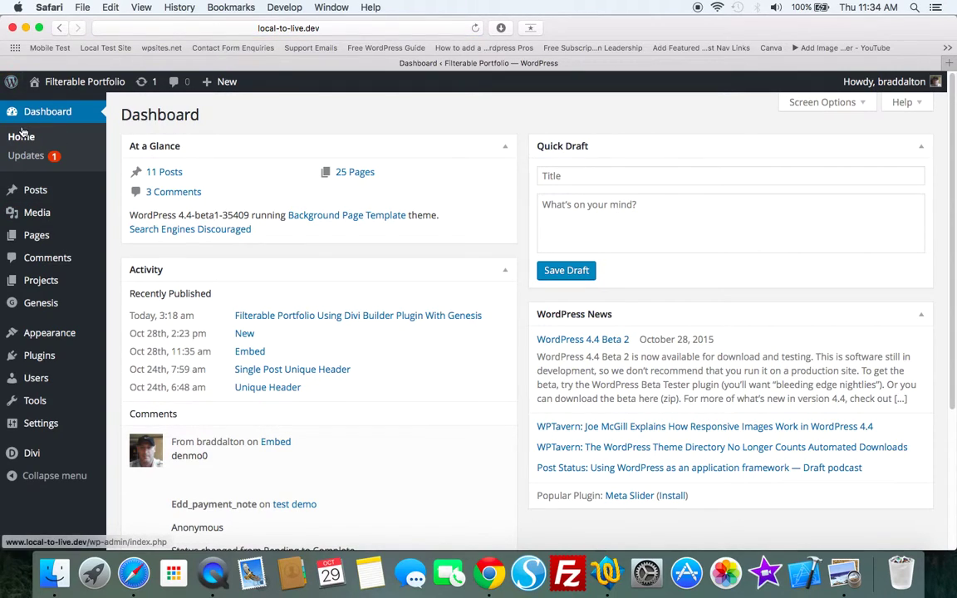
View the installed themes list under Appearance > Themes
mouse_move(47, 336)
click(132, 337)
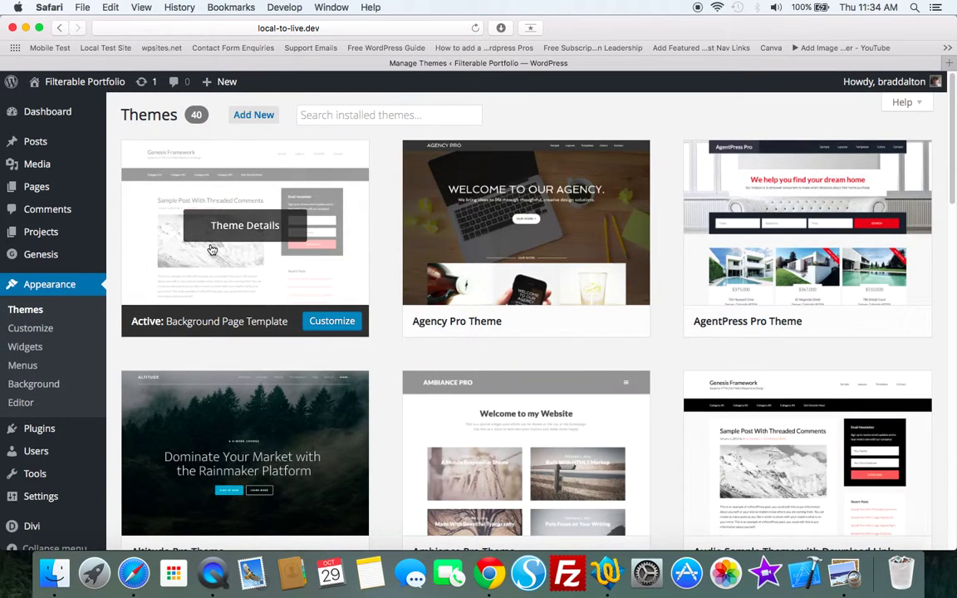
scroll(953, 175, down, 4)
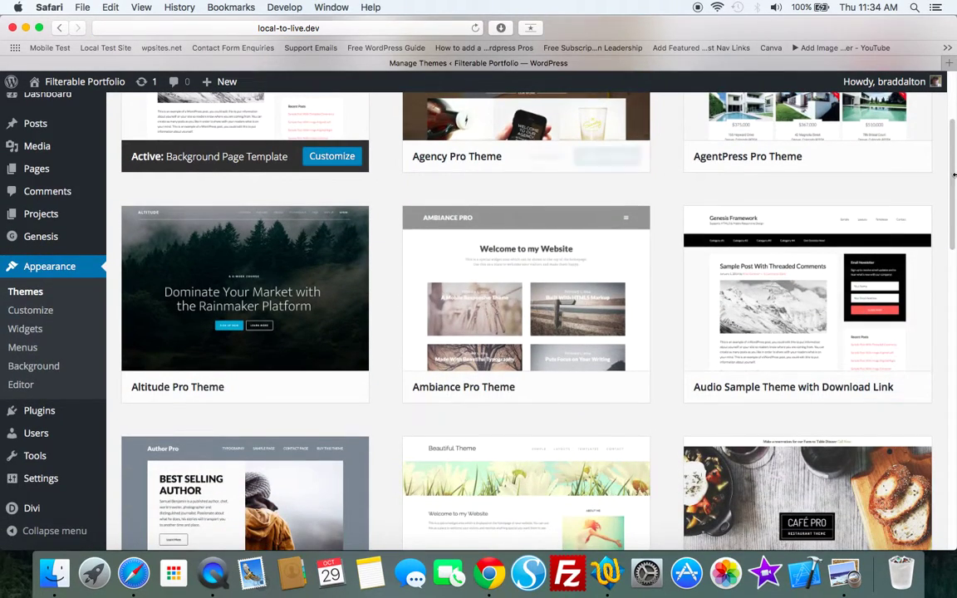
scroll(954, 175, down, 10)
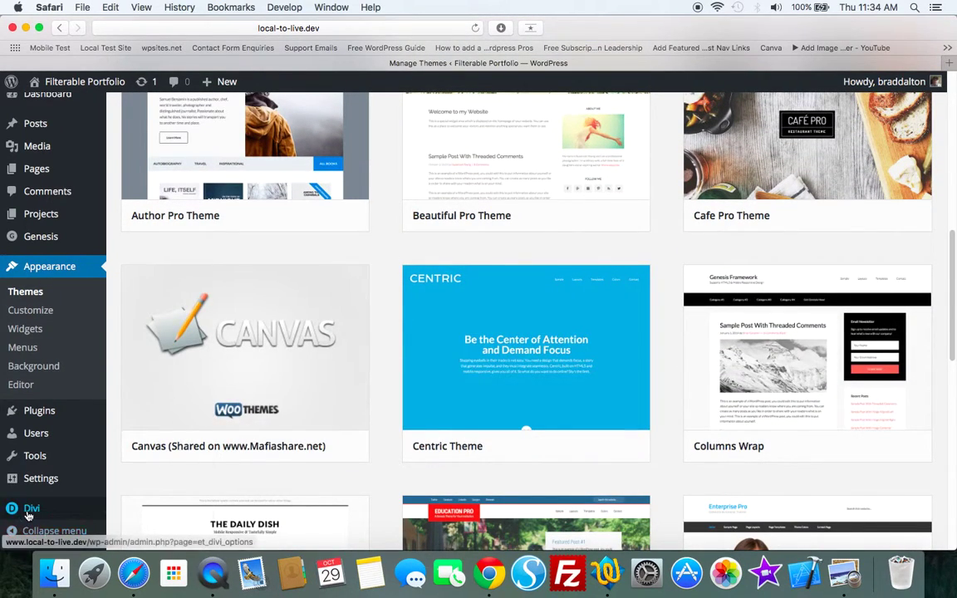
Open the All Projects list showing Project 1 through Project Eight
mouse_move(29, 516)
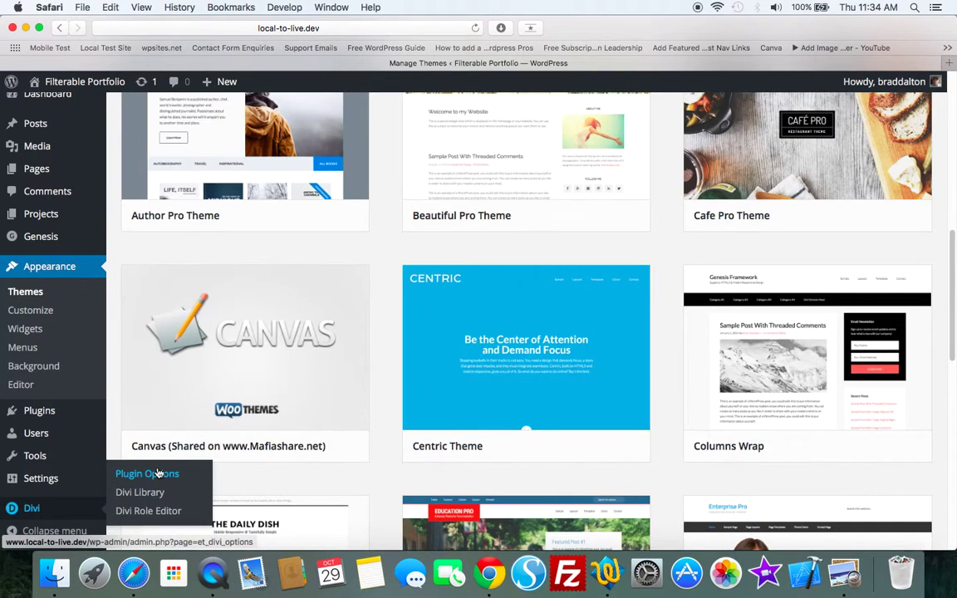
mouse_move(33, 221)
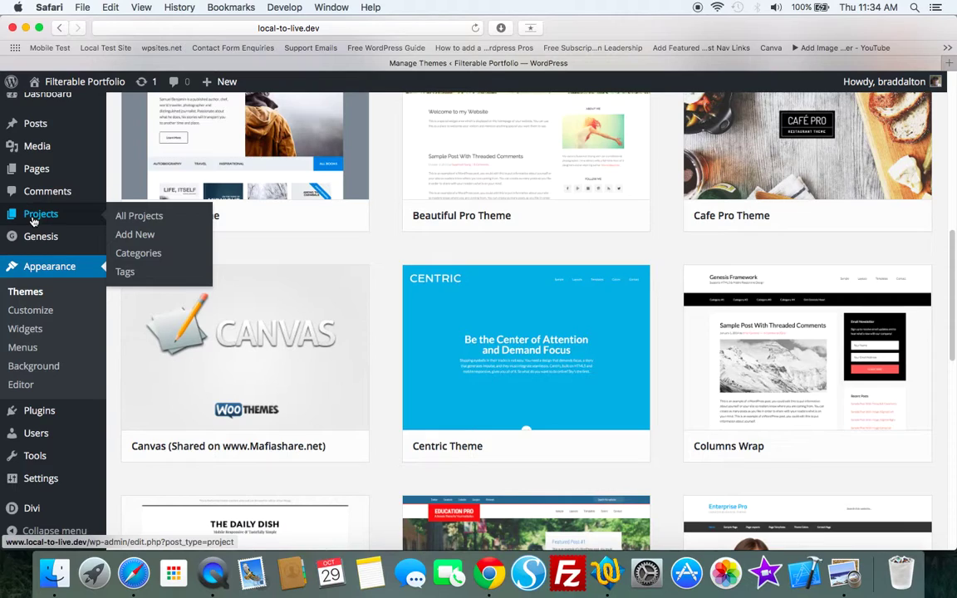
click(121, 217)
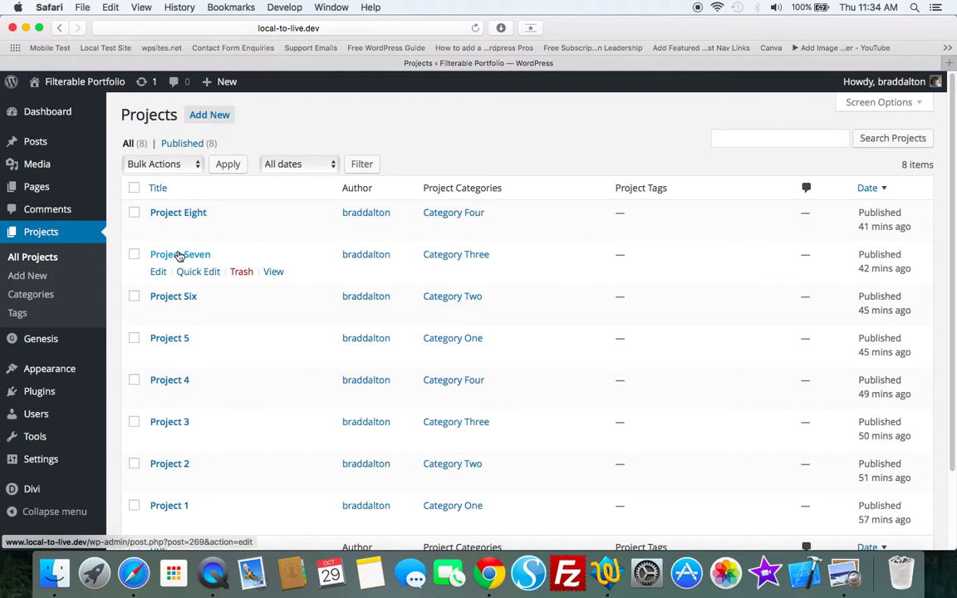
Check Project Seven's Category Three and featured image, then return to All Projects
click(179, 256)
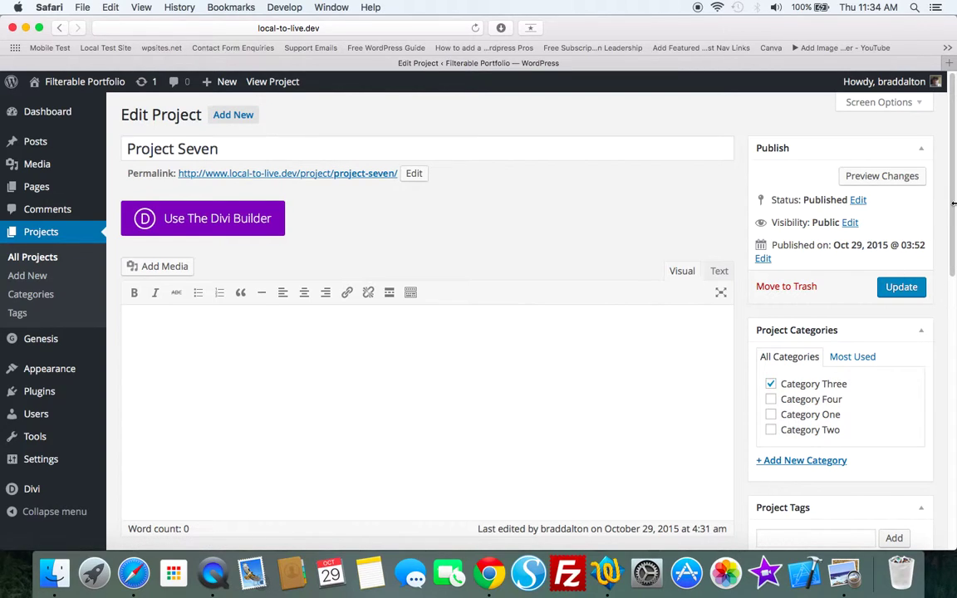
scroll(797, 291, down, 8)
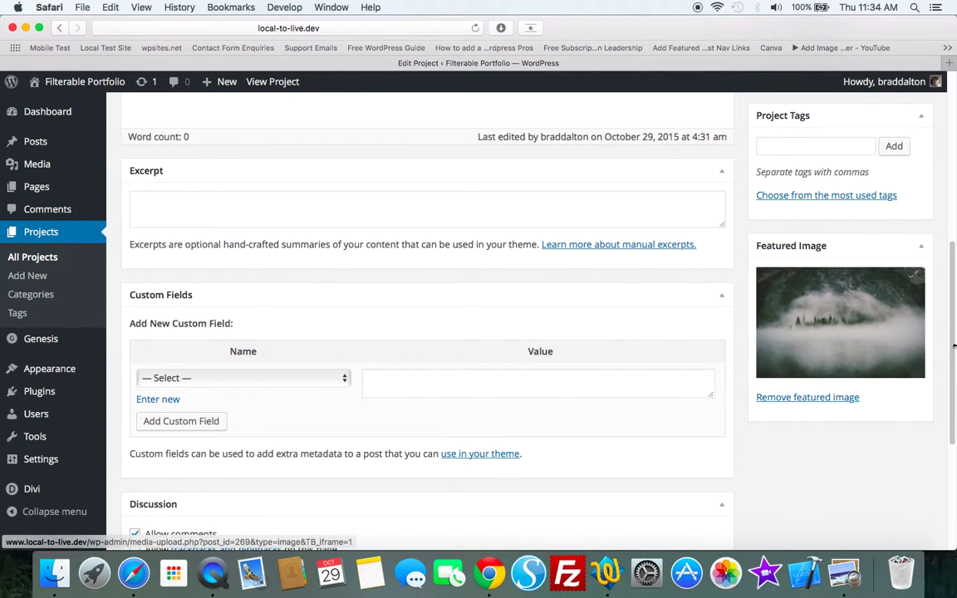
scroll(954, 360, up, 8)
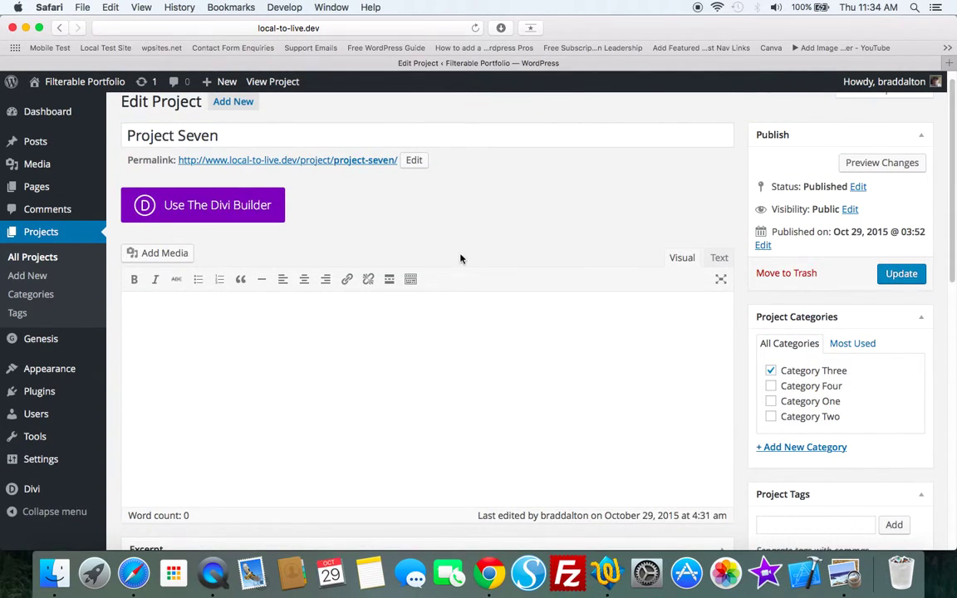
click(33, 257)
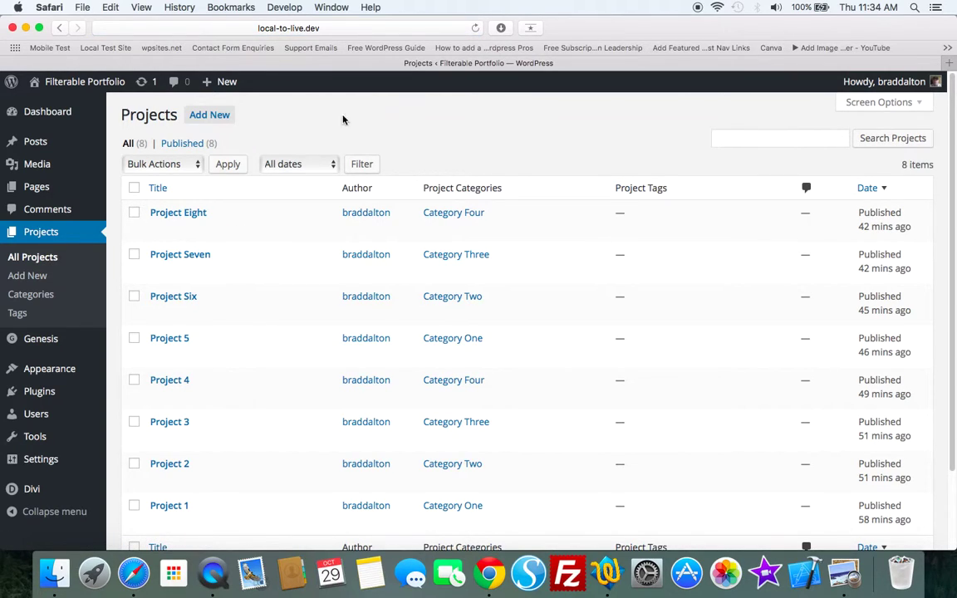
Create a new post titled 'New' and enable the Divi Builder for it
mouse_move(51, 147)
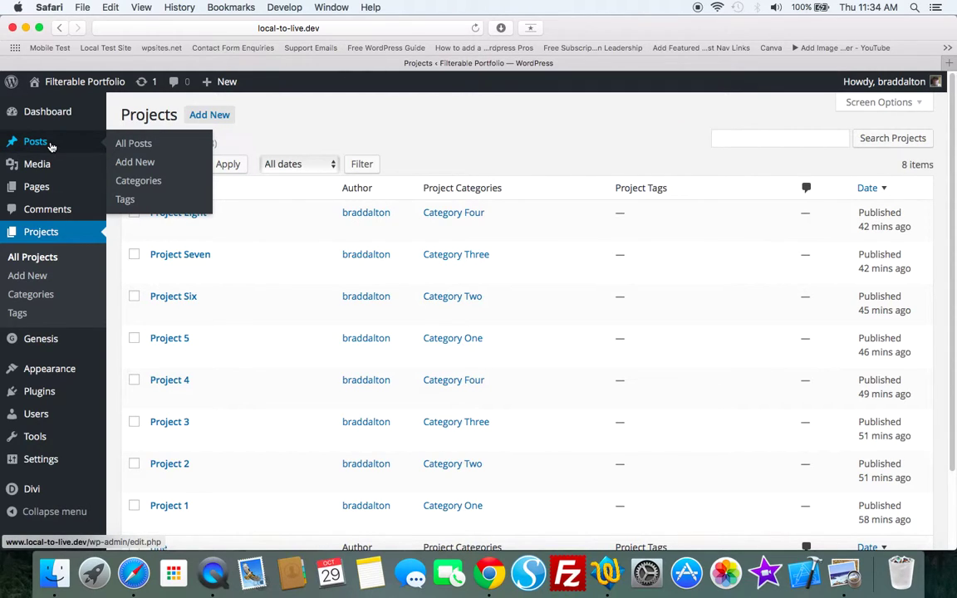
click(121, 162)
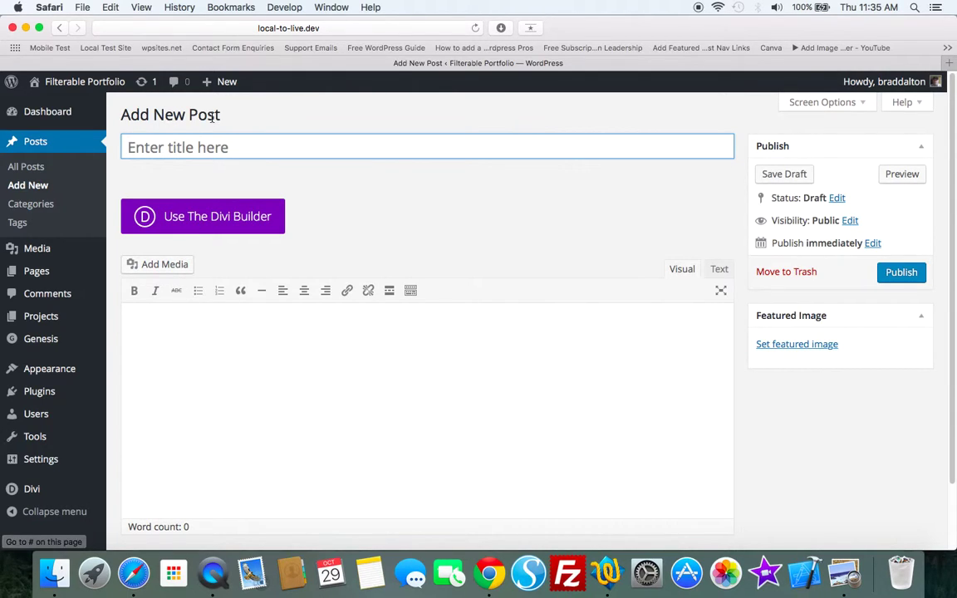
text(New)
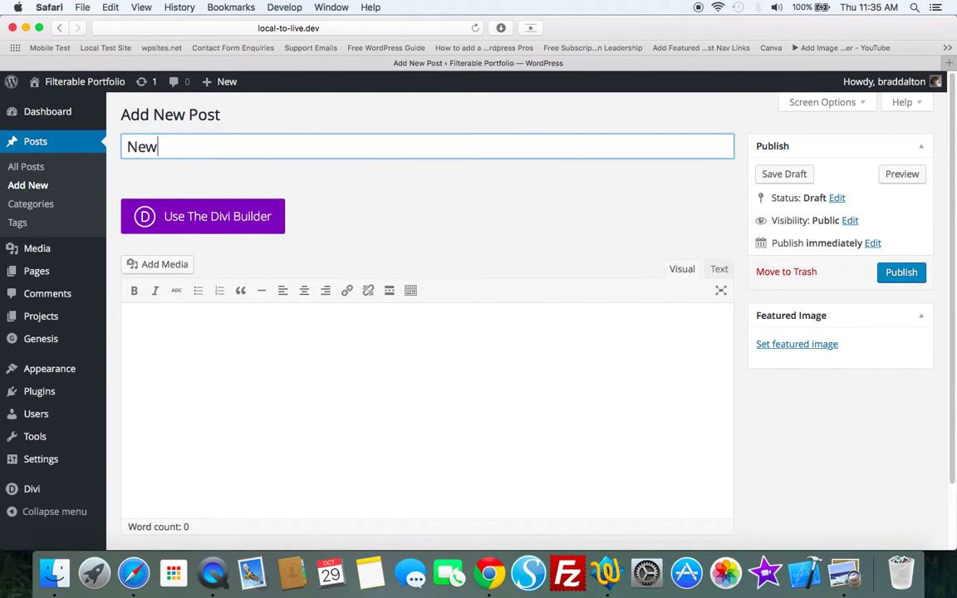
click(218, 216)
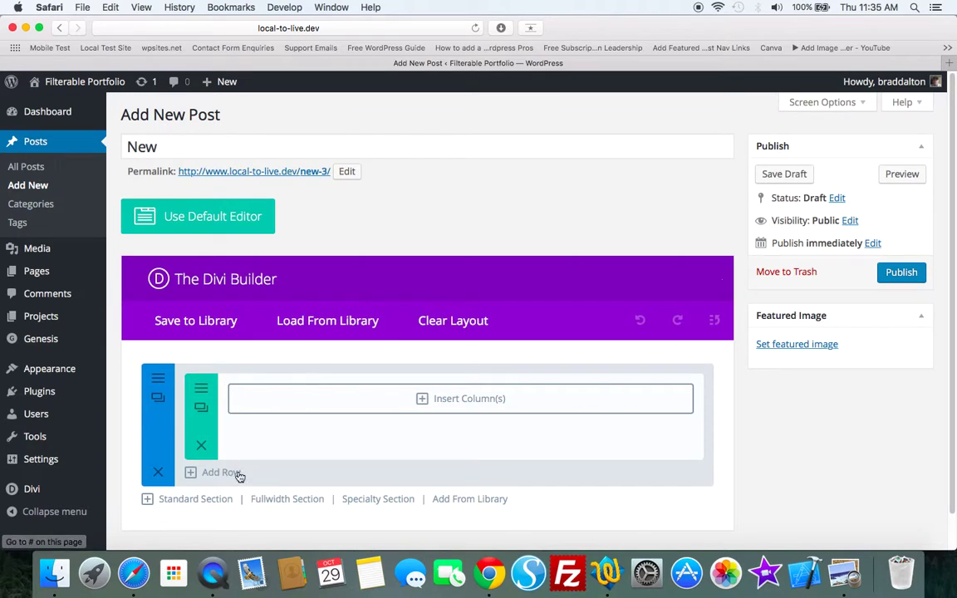
Give the section a four-column 1/4 row and open the module list for column one
click(423, 400)
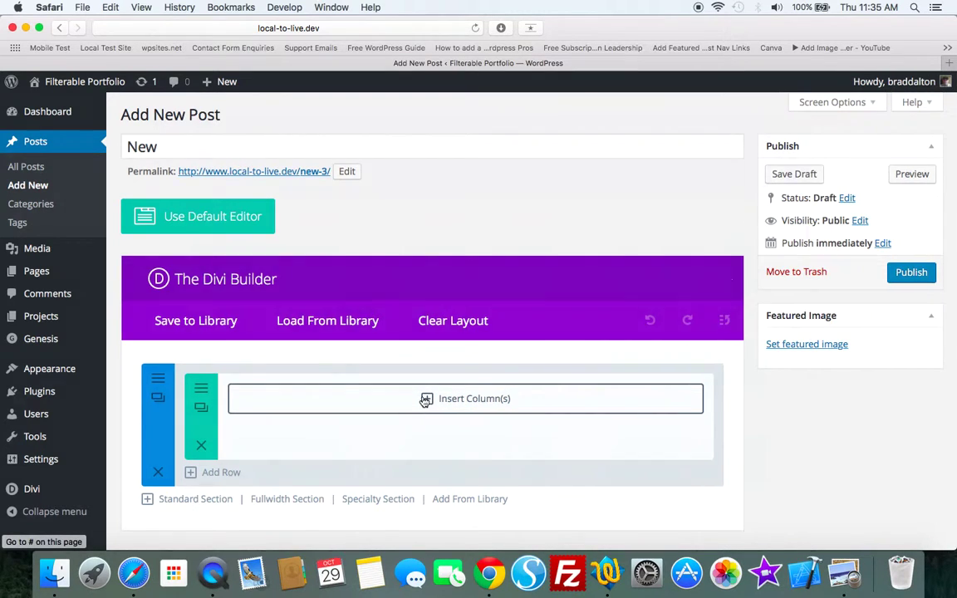
click(330, 365)
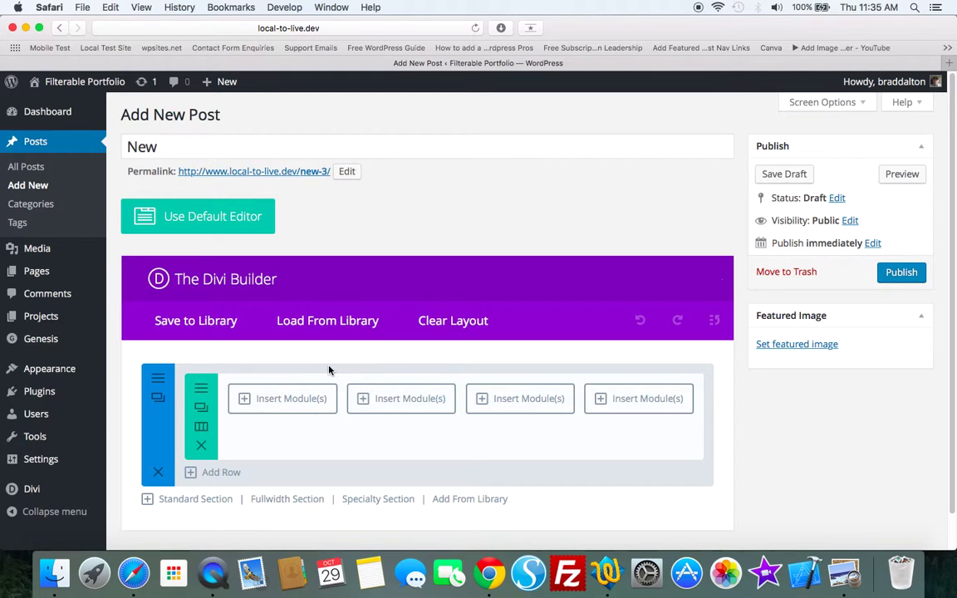
click(263, 401)
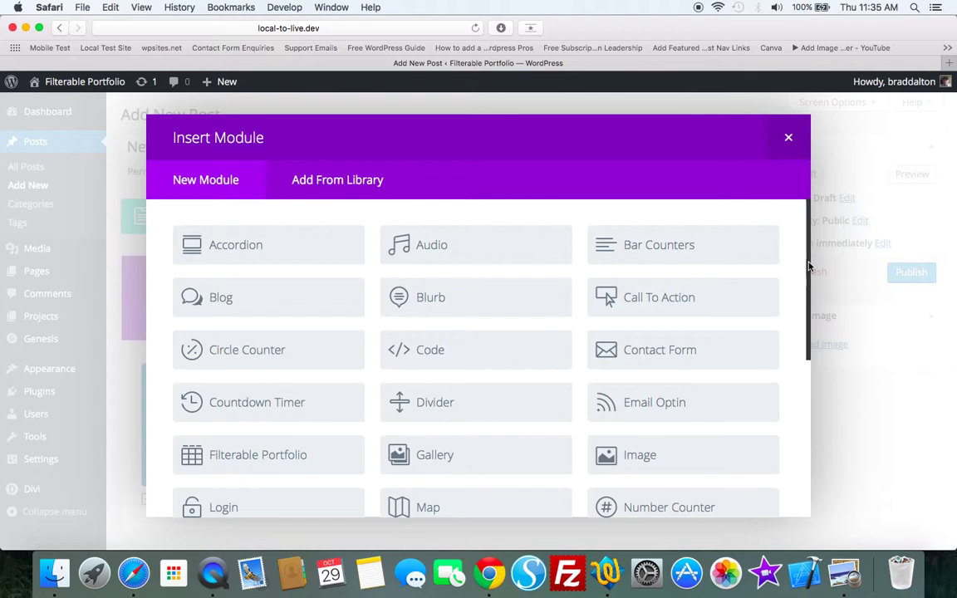
drag(808, 266, 811, 426)
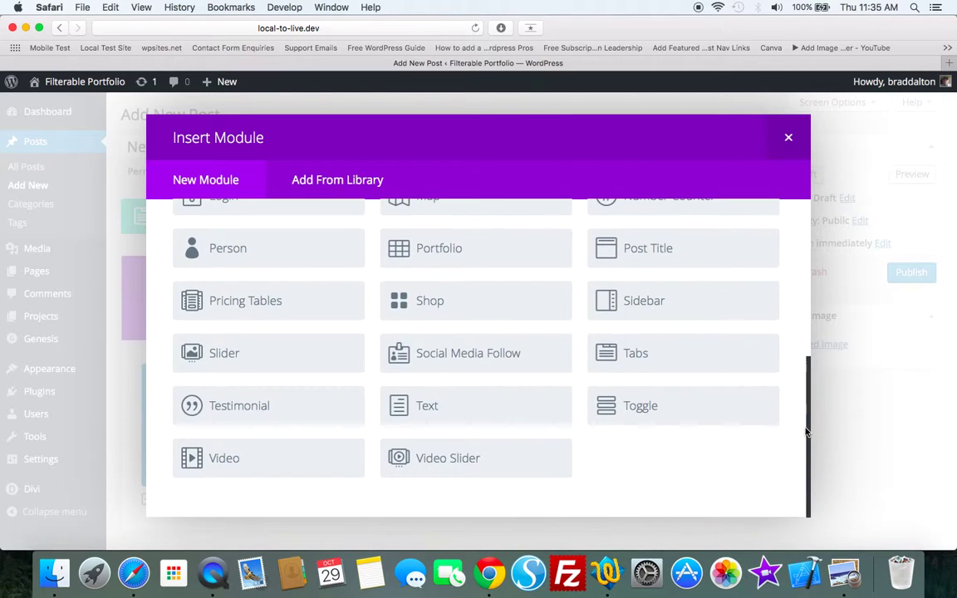
Add a Video module using video.mov with the underwater fish overlay to column one and save
click(224, 458)
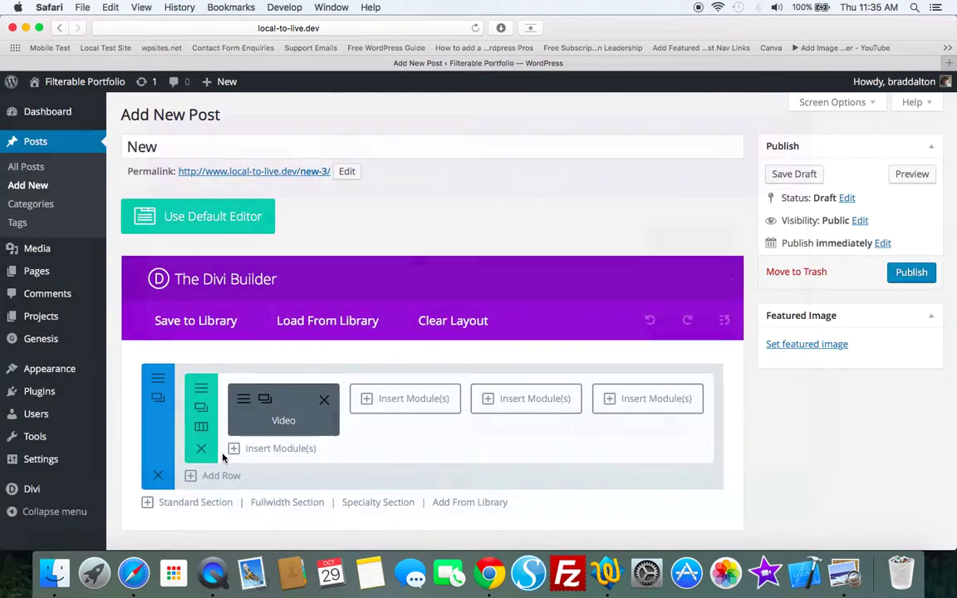
click(690, 238)
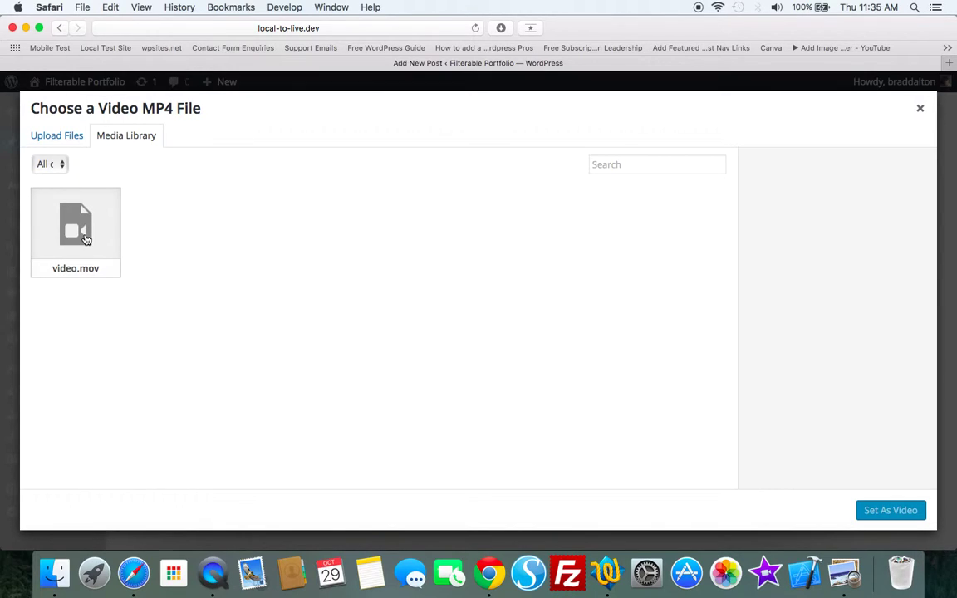
click(86, 239)
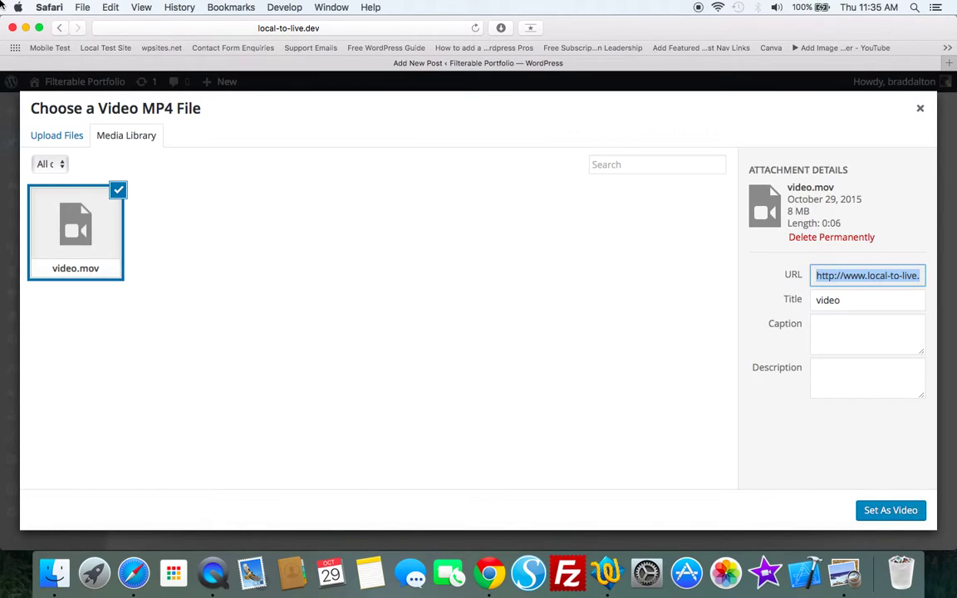
click(910, 510)
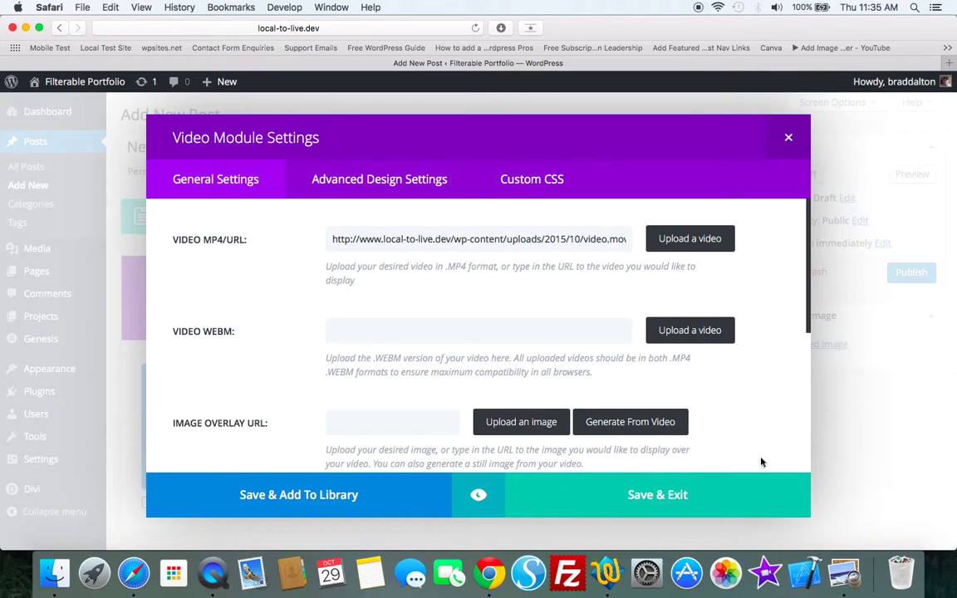
click(521, 423)
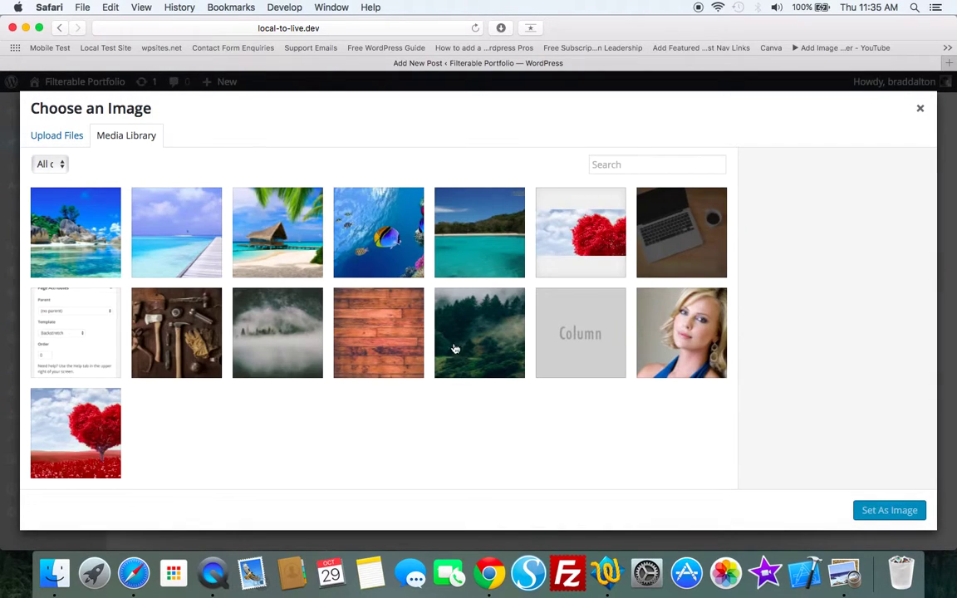
click(395, 256)
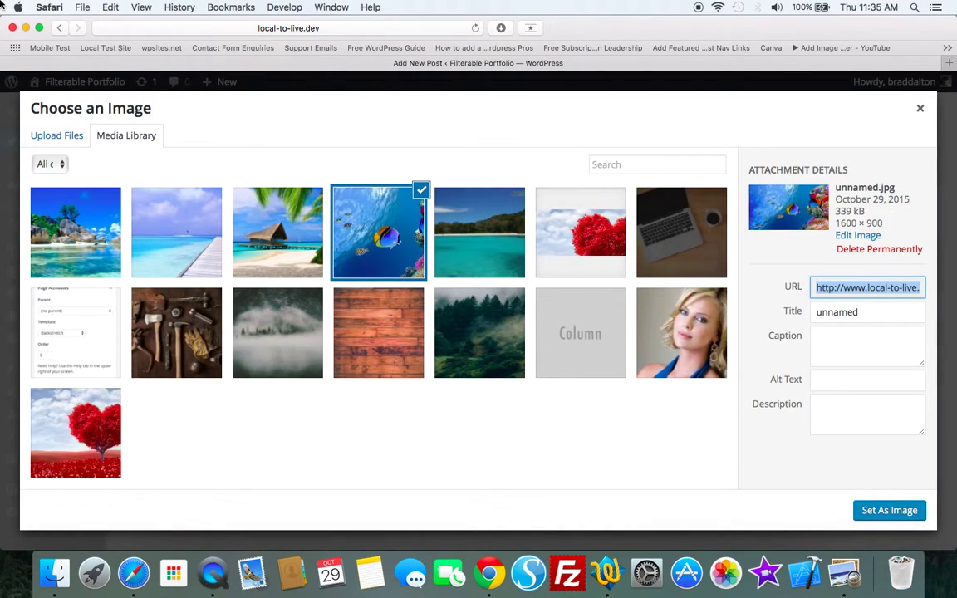
click(877, 511)
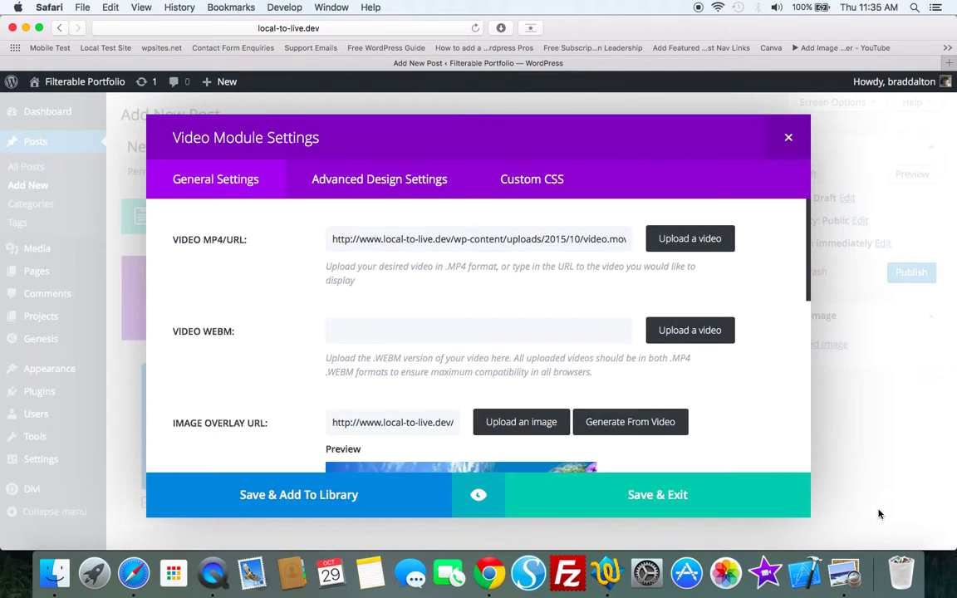
click(733, 496)
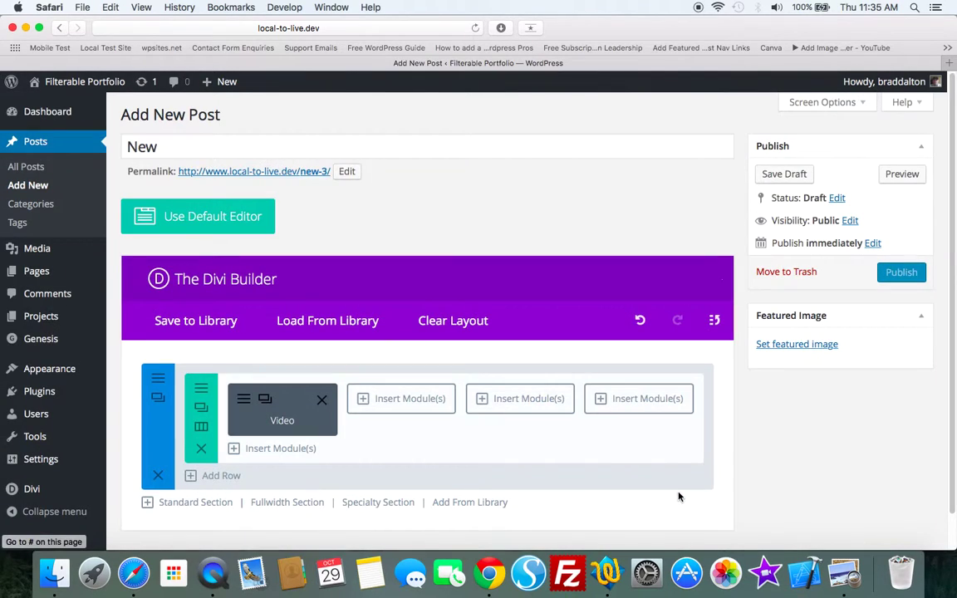
Add a Video module with video.mov and the fish overlay to the second column
click(415, 399)
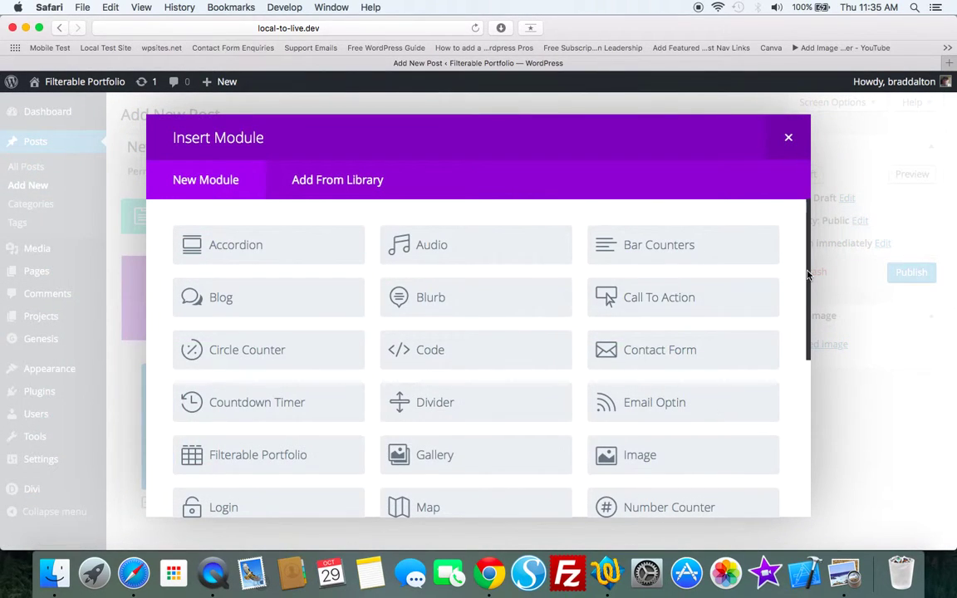
drag(808, 271, 807, 449)
click(285, 453)
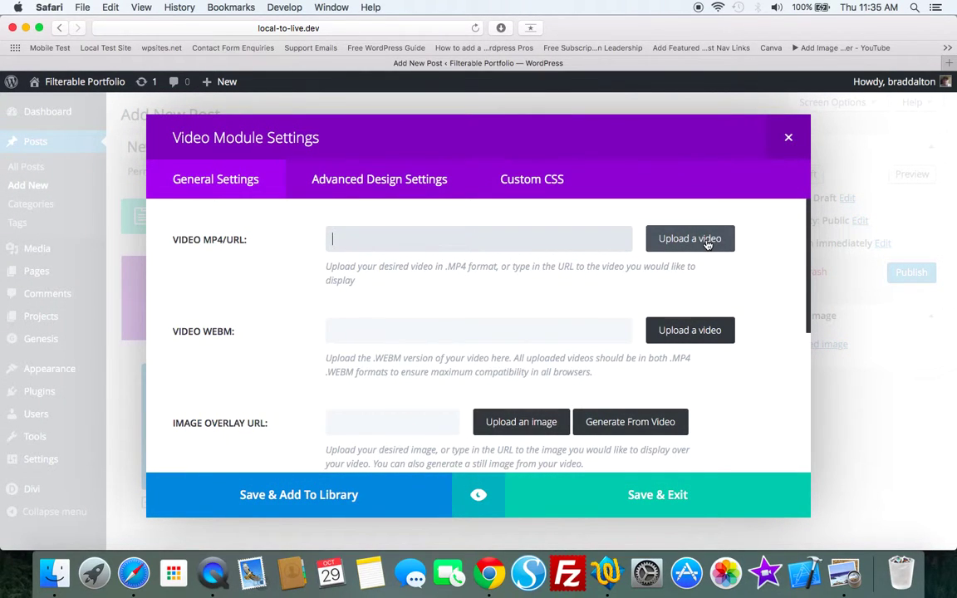
click(656, 239)
click(84, 218)
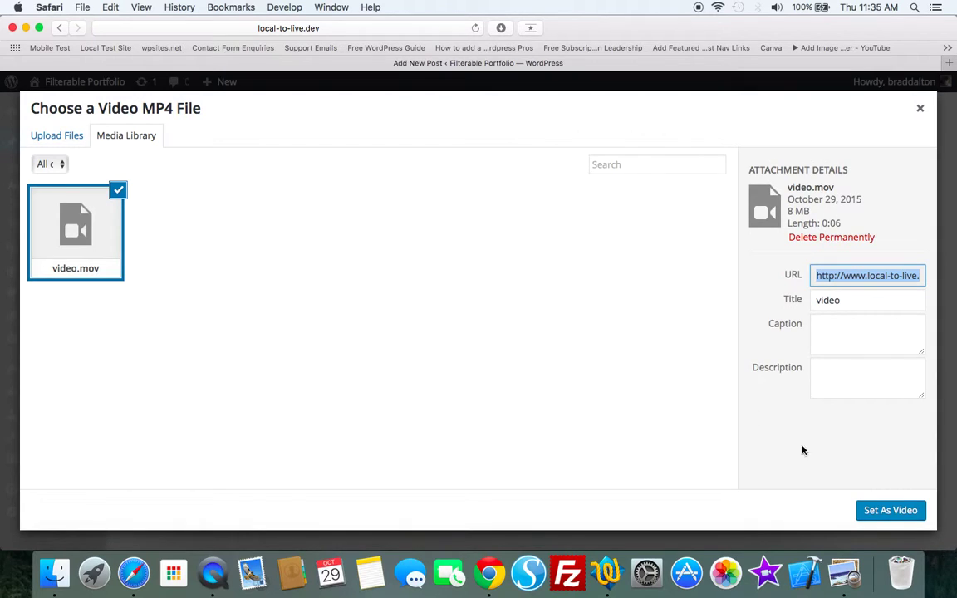
click(890, 510)
click(504, 423)
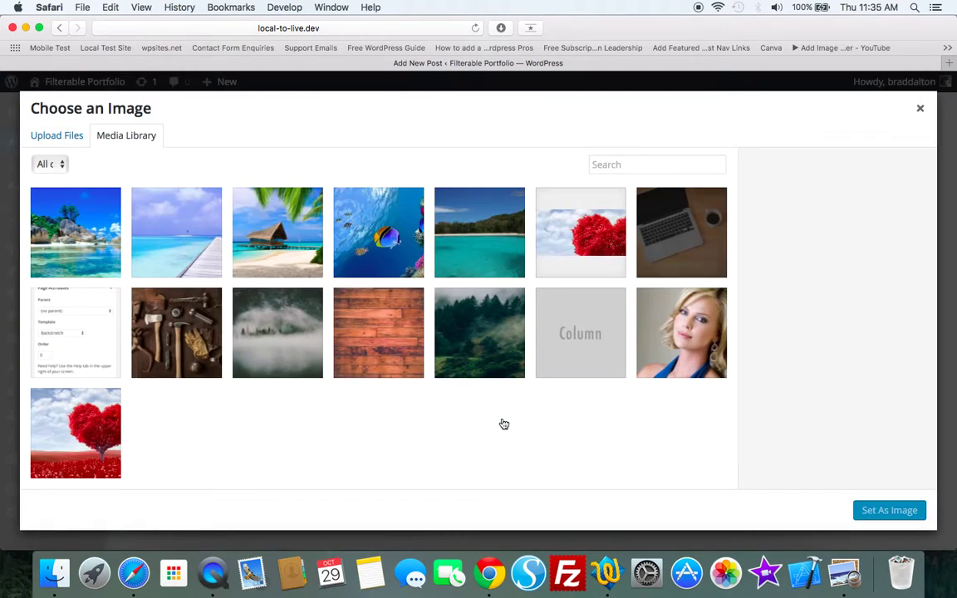
click(345, 227)
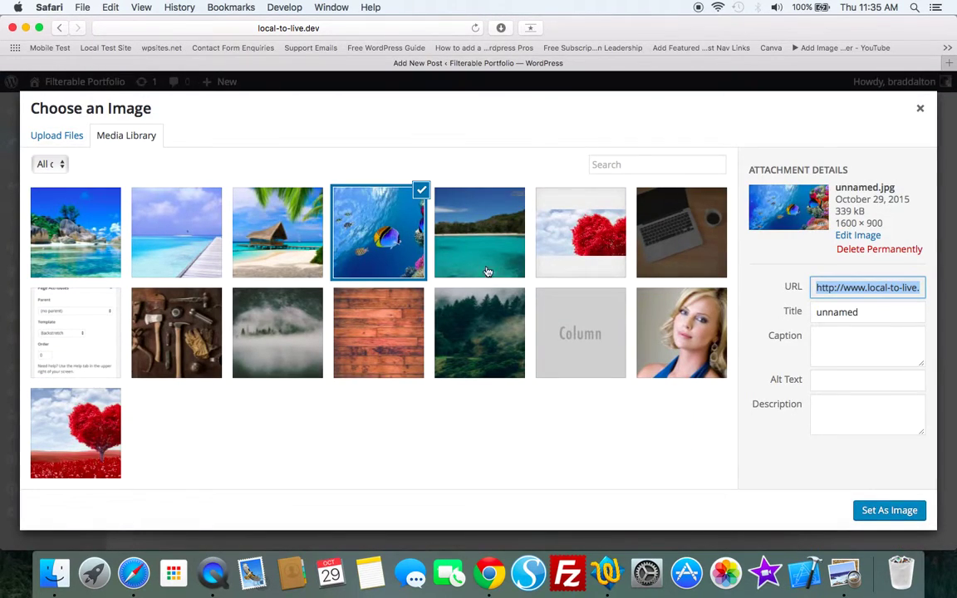
click(885, 509)
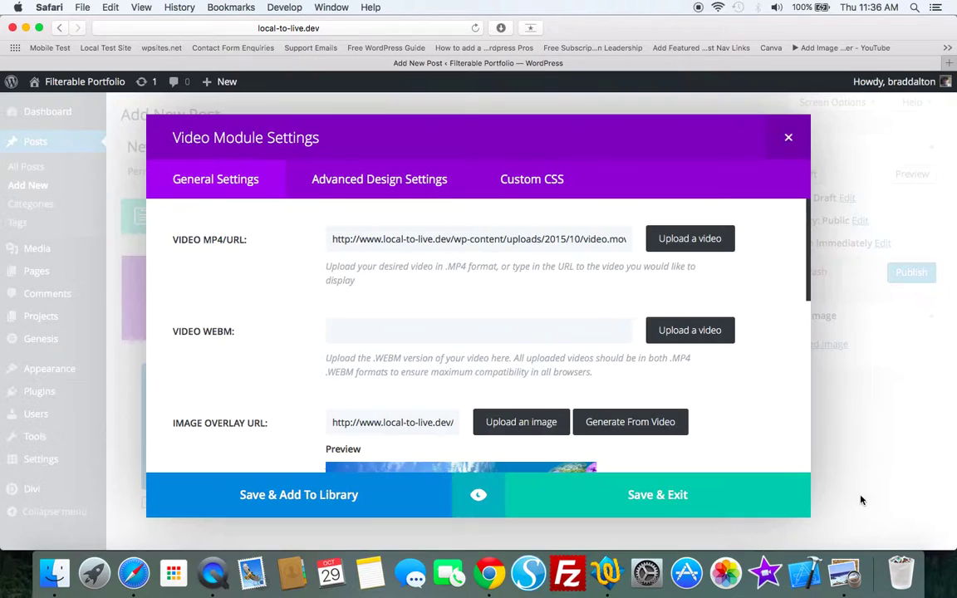
click(663, 496)
Add a Video module with video.mov and the fish overlay to the third column
click(509, 407)
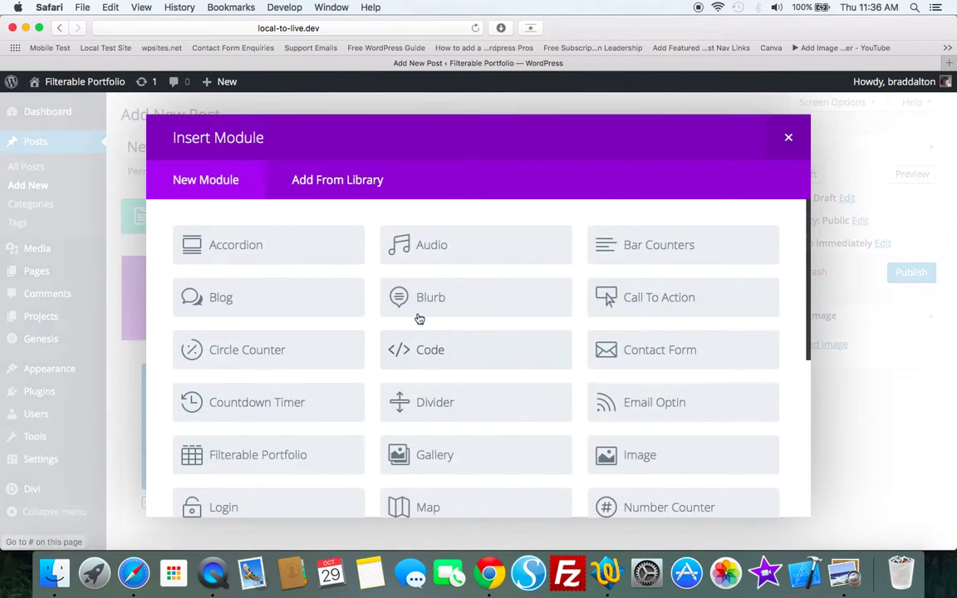
scroll(788, 493, down, 5)
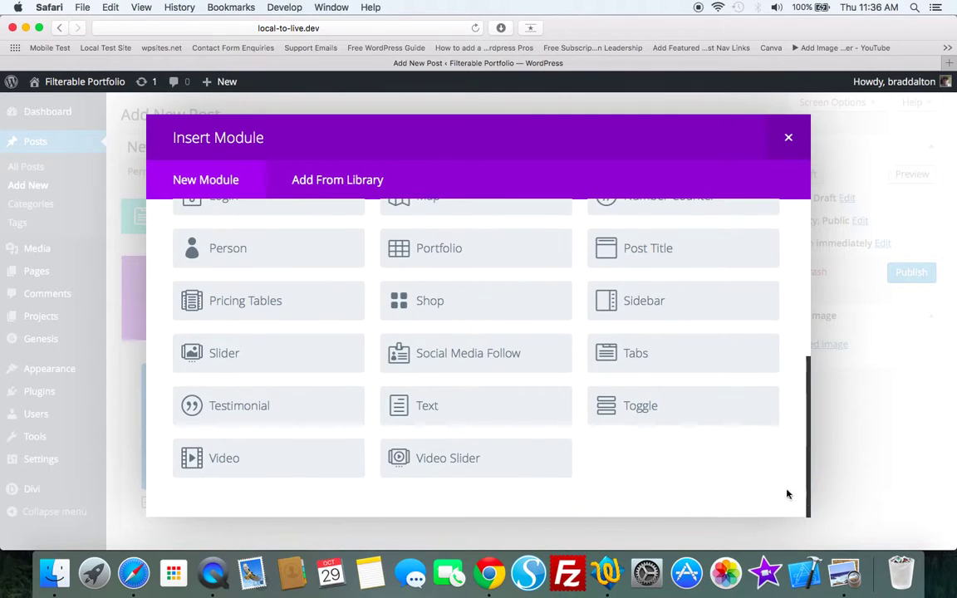
click(222, 460)
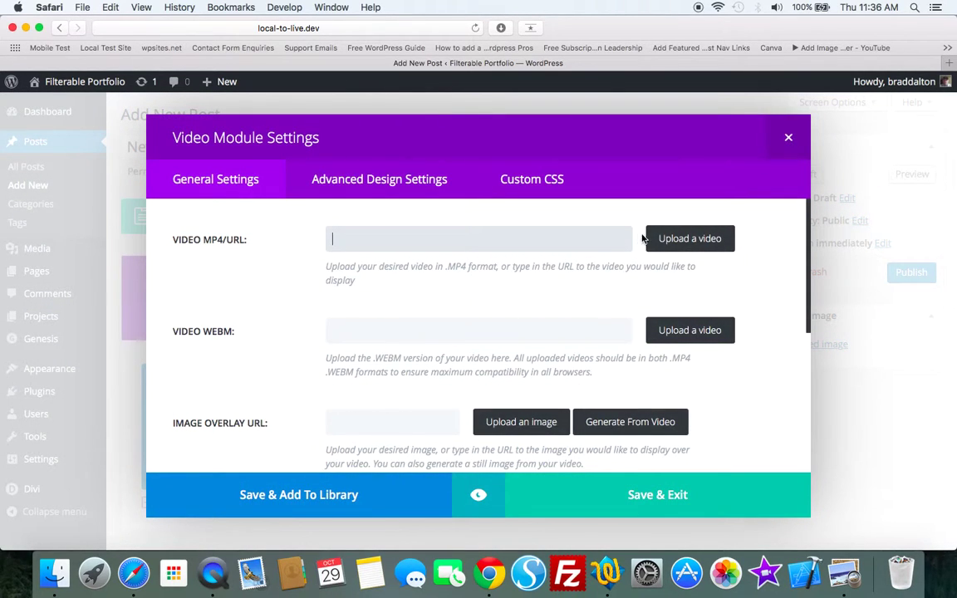
click(664, 238)
click(48, 212)
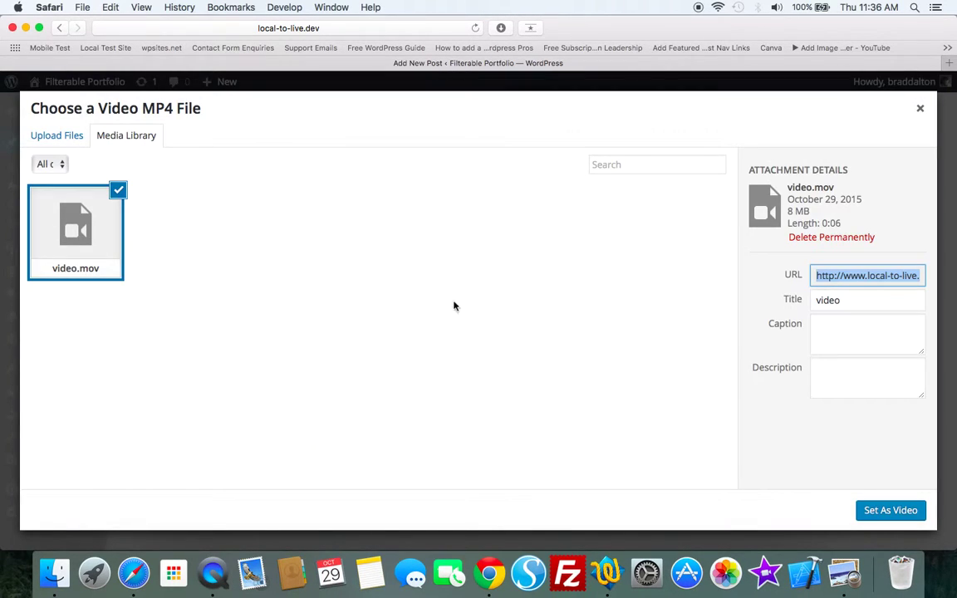
click(890, 510)
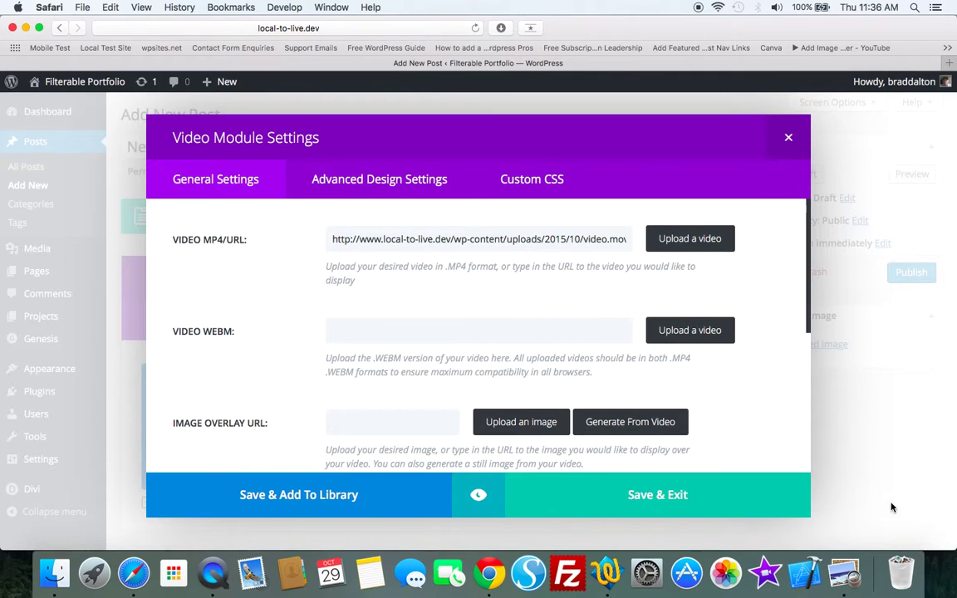
click(515, 422)
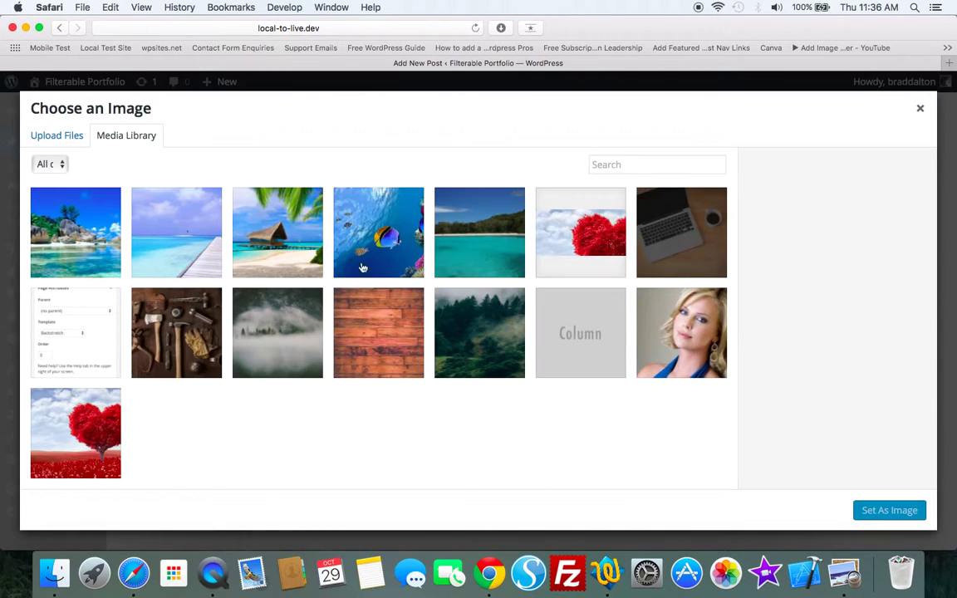
click(369, 239)
click(888, 510)
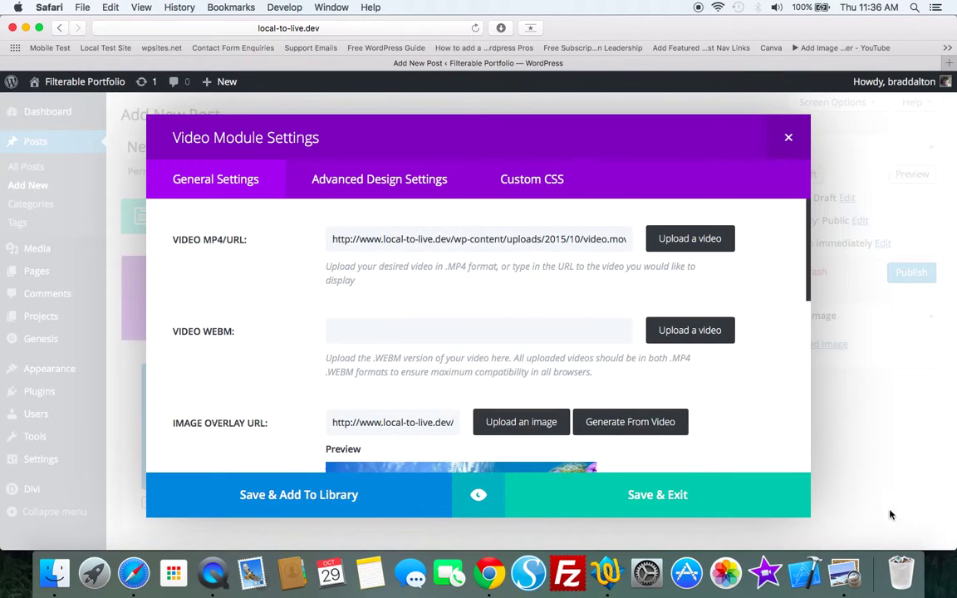
click(679, 495)
Add a Video module with video.mov and the fish overlay to the fourth column
click(652, 407)
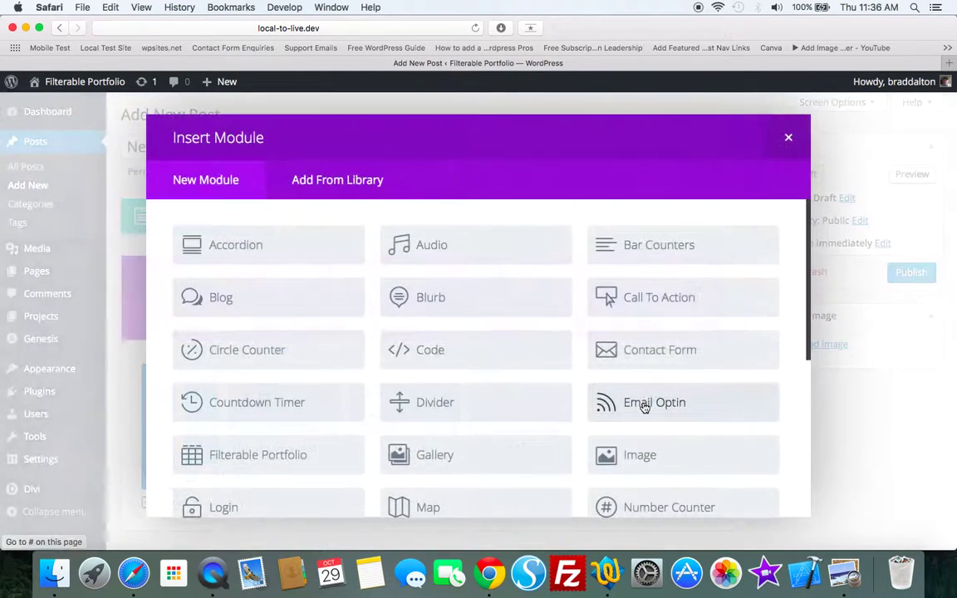
drag(808, 274, 810, 416)
click(282, 486)
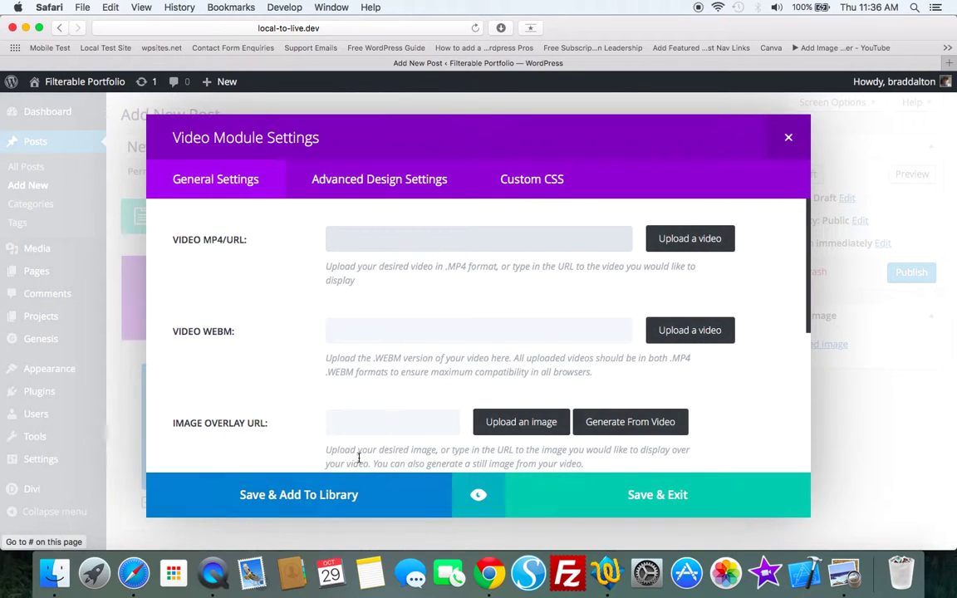
click(680, 239)
click(120, 247)
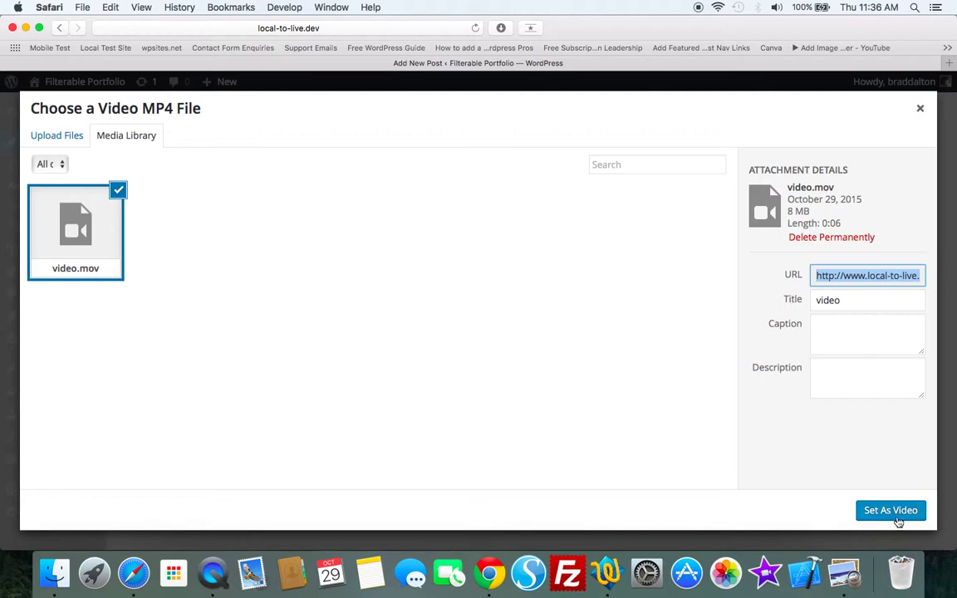
click(890, 510)
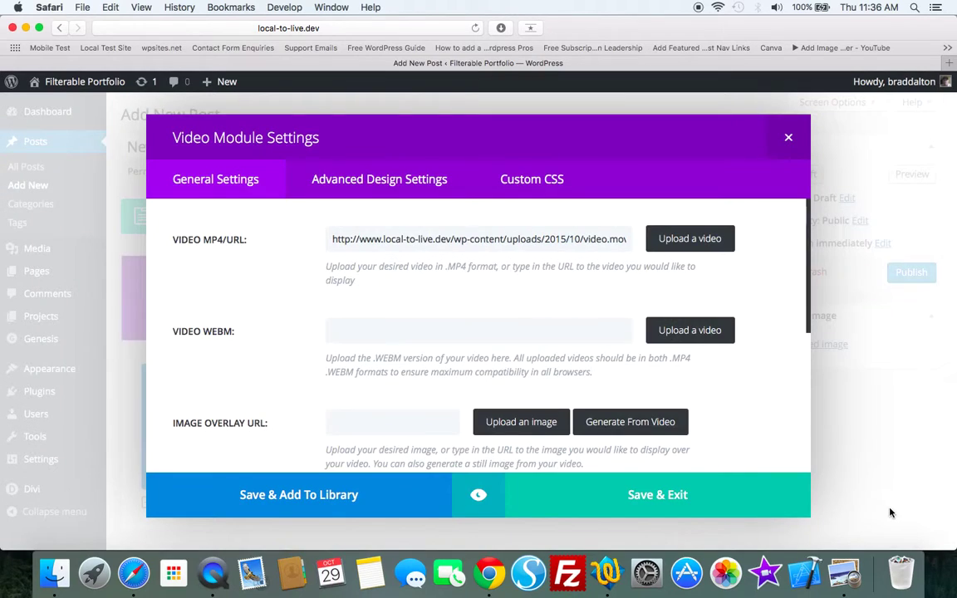
click(555, 423)
click(378, 232)
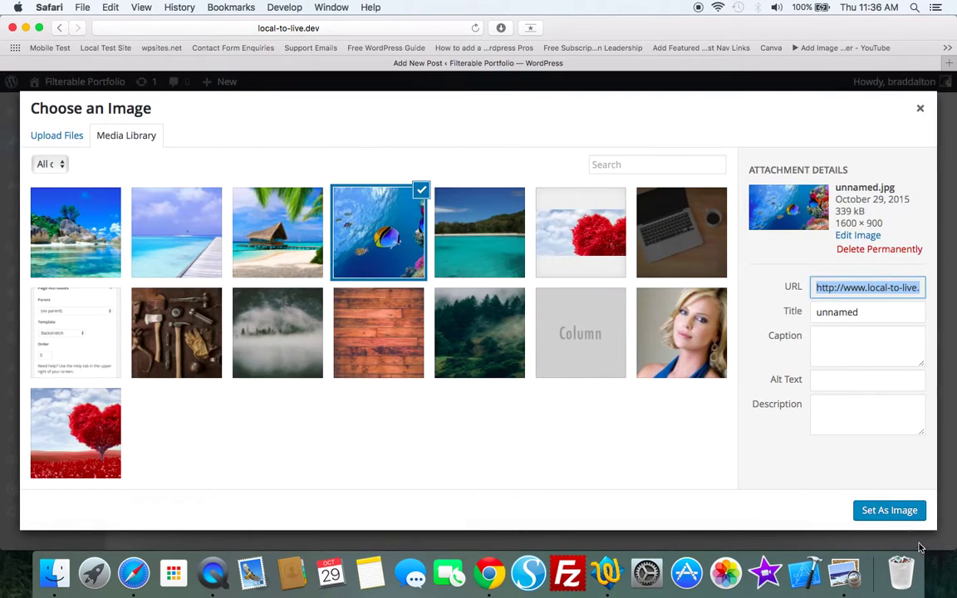
click(889, 510)
click(676, 493)
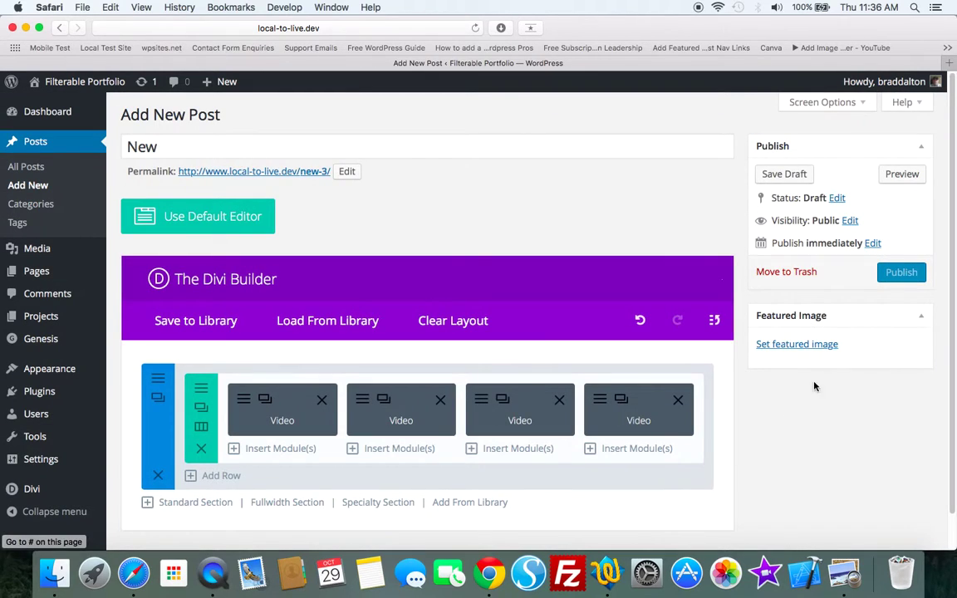
Publish the post 'New' and view it live with its four fish-overlay videos
click(901, 280)
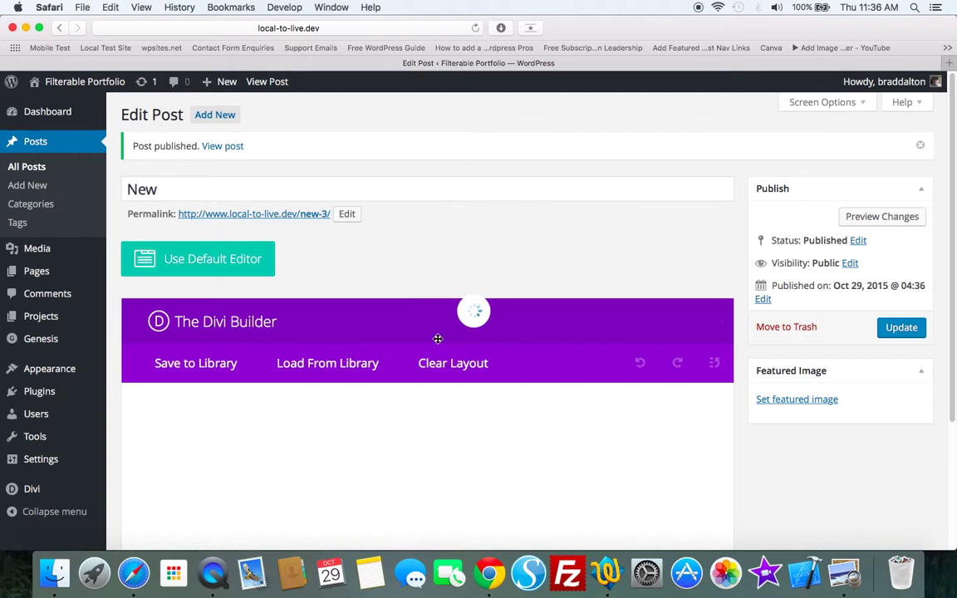
click(310, 213)
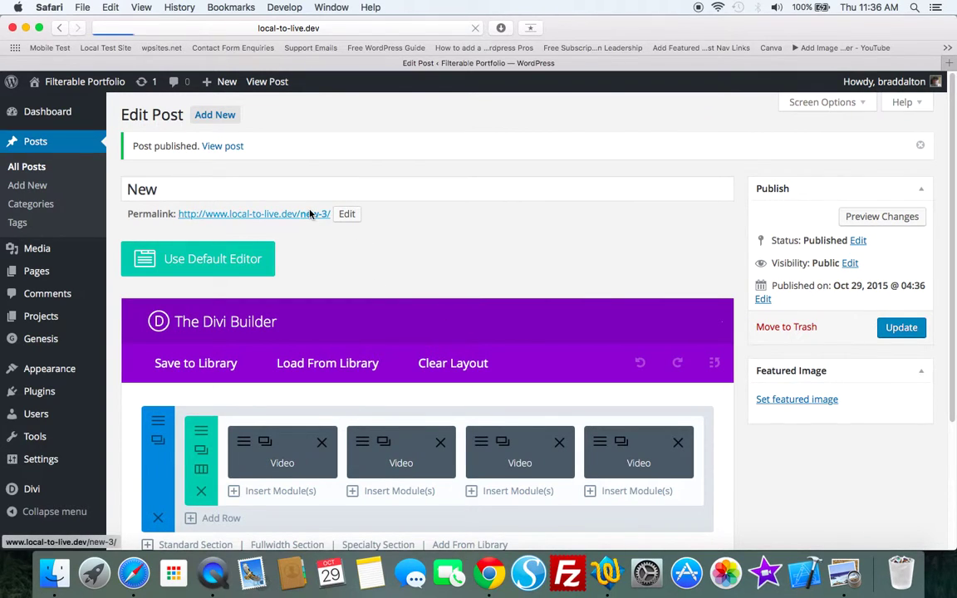
scroll(947, 195, down, 1)
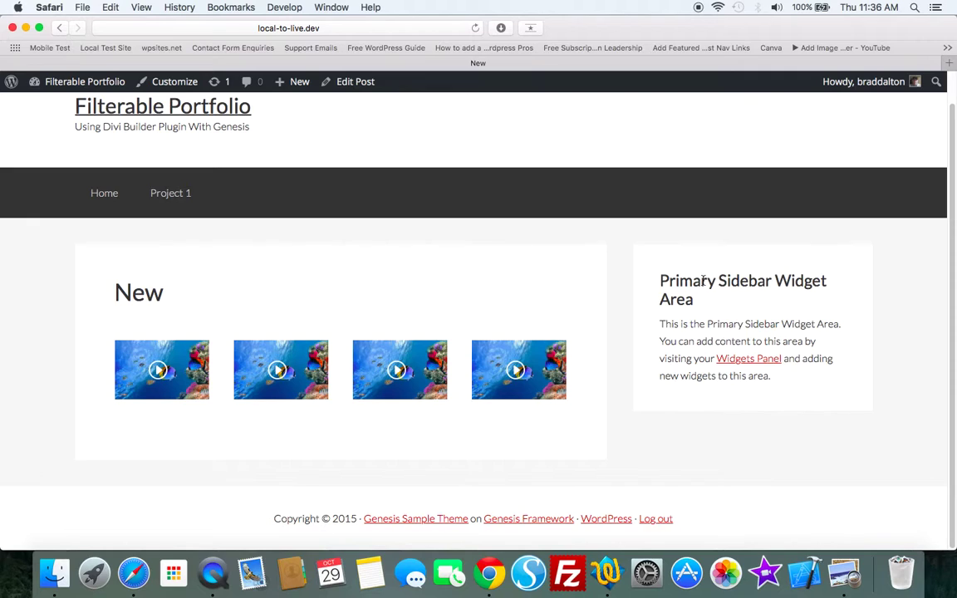
Set the post's Layout Settings to full width without sidebar, update, and view it
click(341, 82)
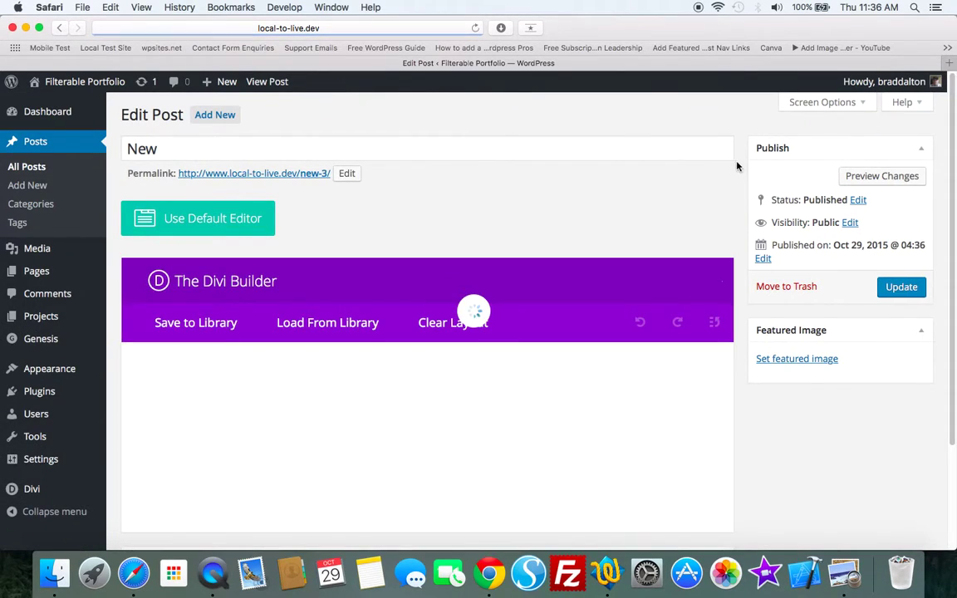
click(825, 102)
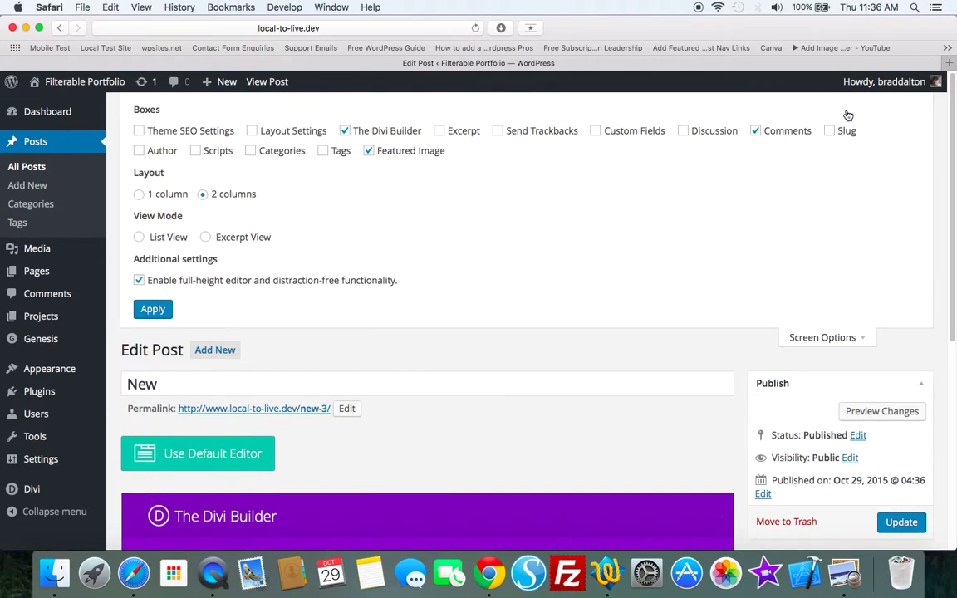
click(251, 130)
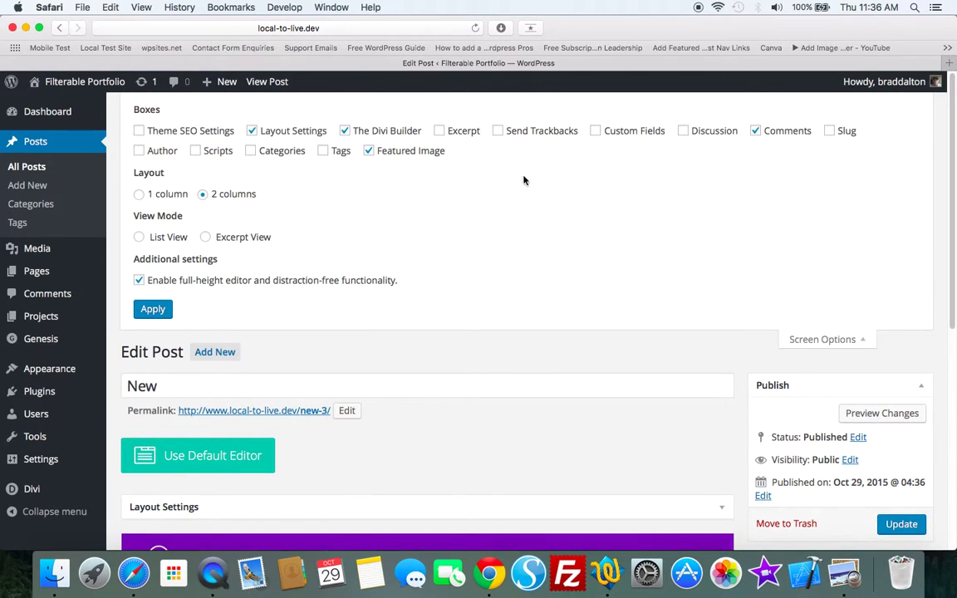
click(827, 339)
click(691, 278)
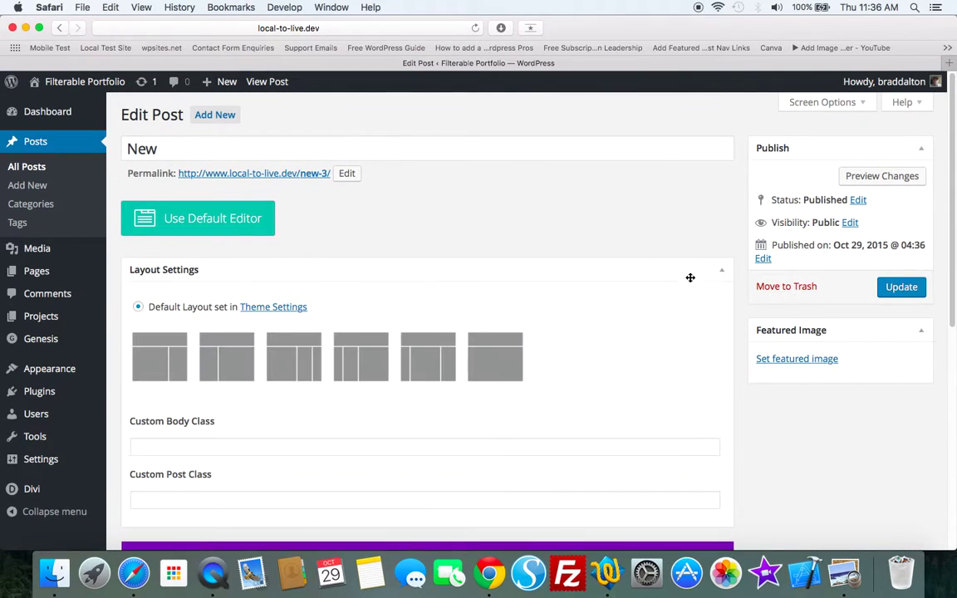
click(503, 359)
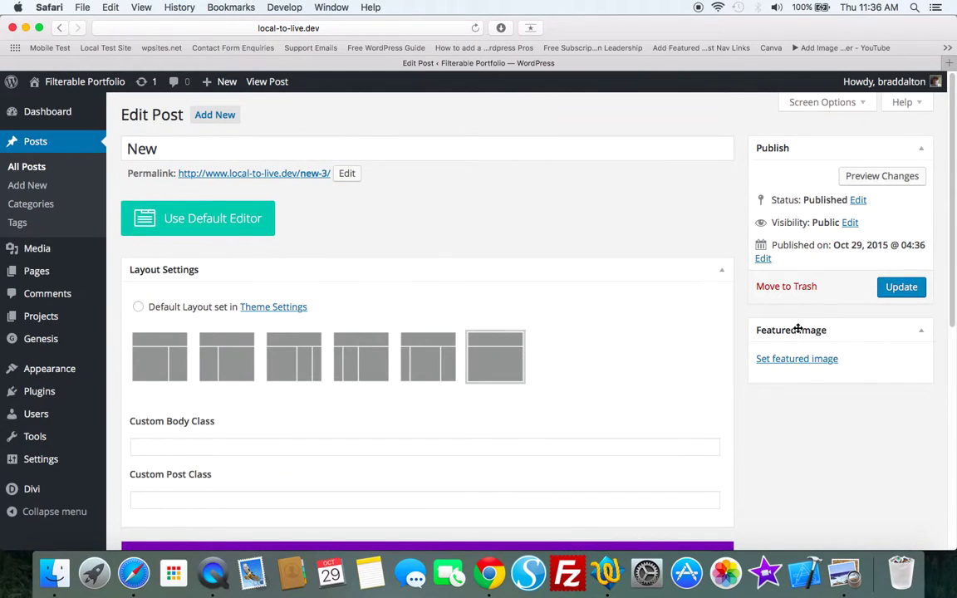
click(905, 286)
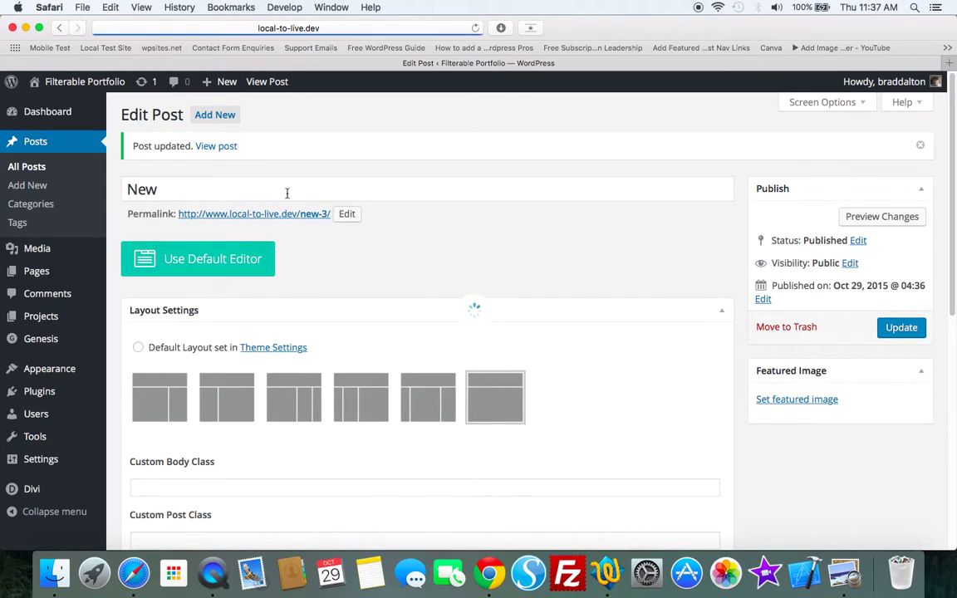
click(277, 216)
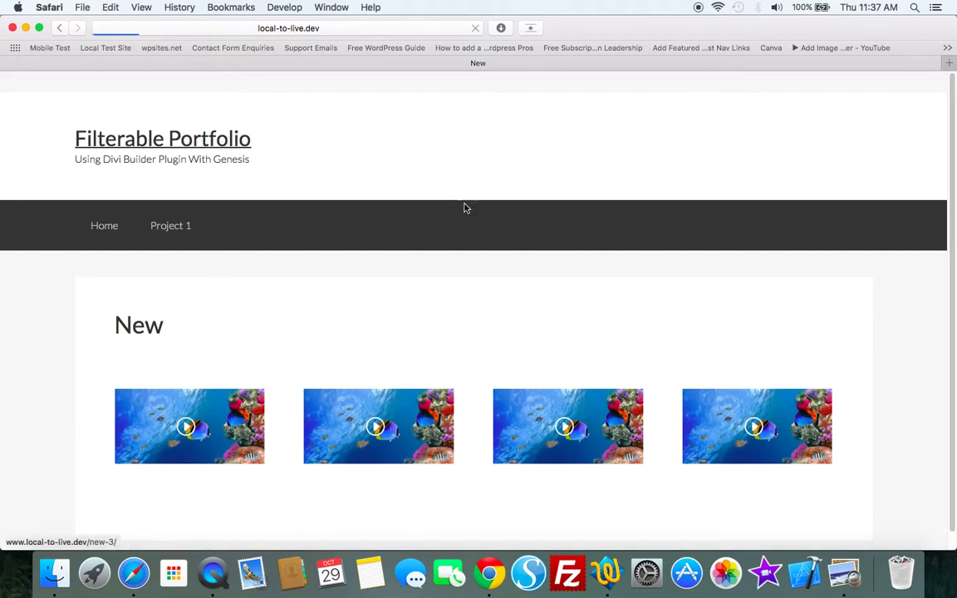
scroll(938, 318, down, 2)
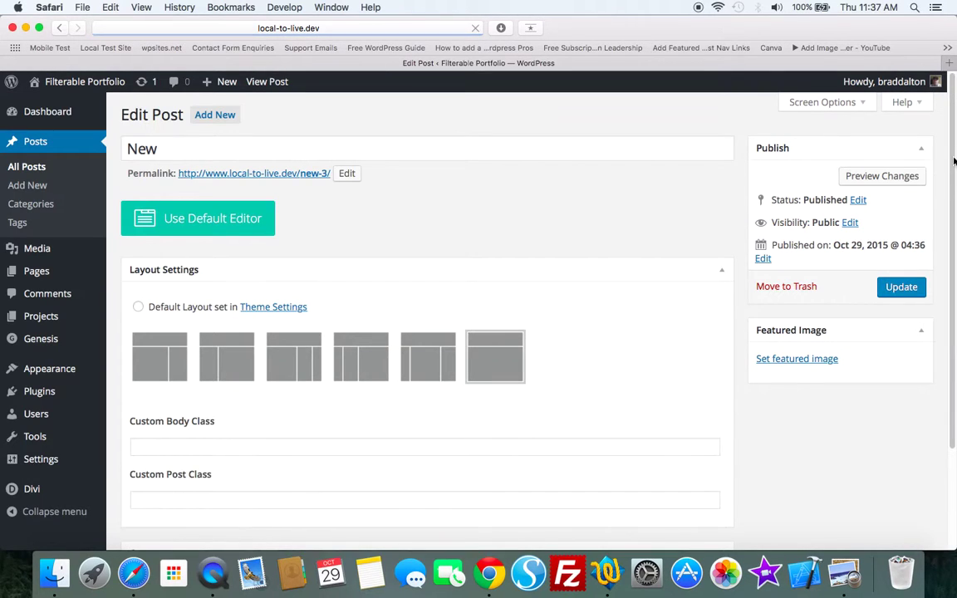
scroll(956, 243, down, 3)
scroll(955, 243, down, 3)
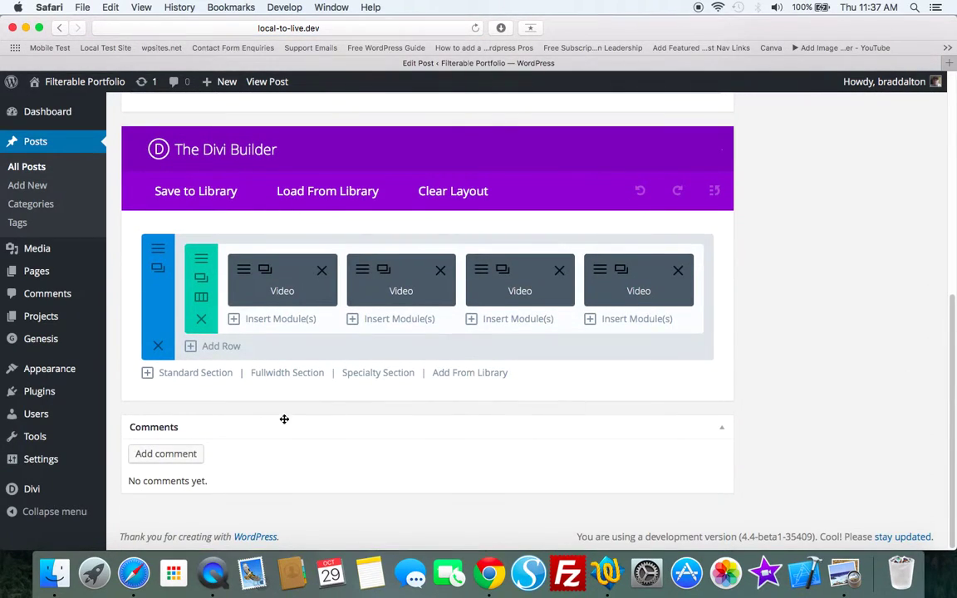
mouse_move(37, 319)
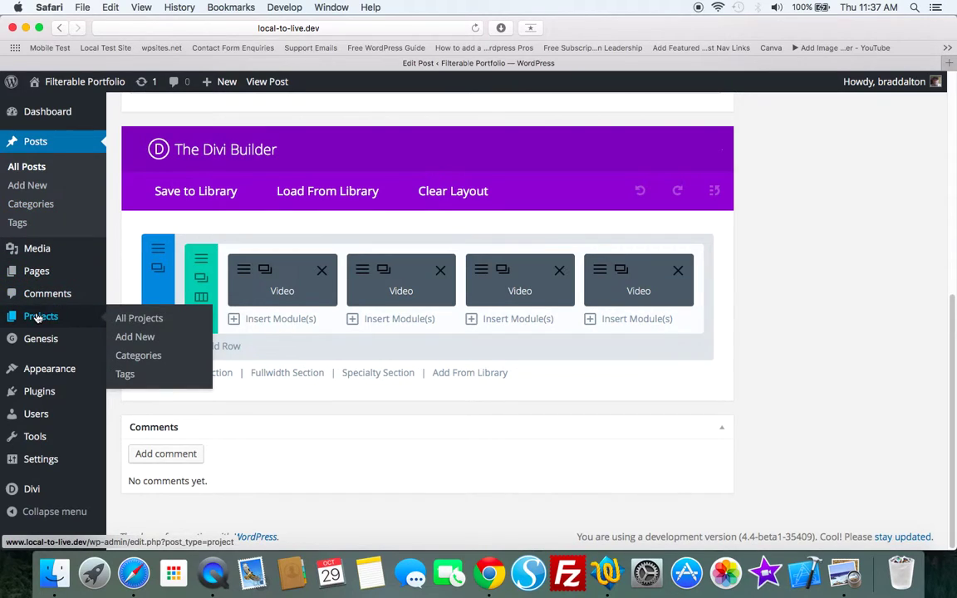
click(121, 318)
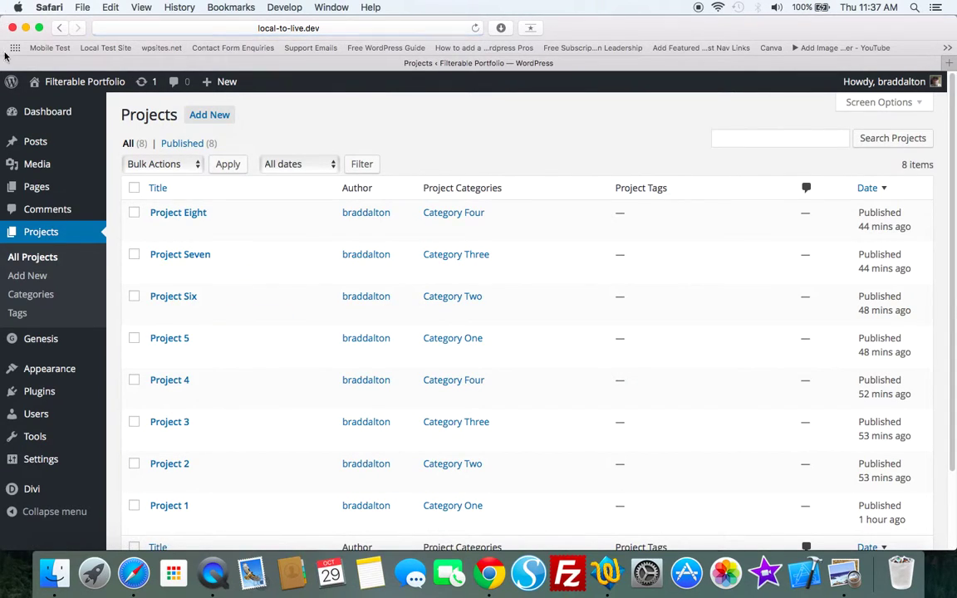
click(194, 214)
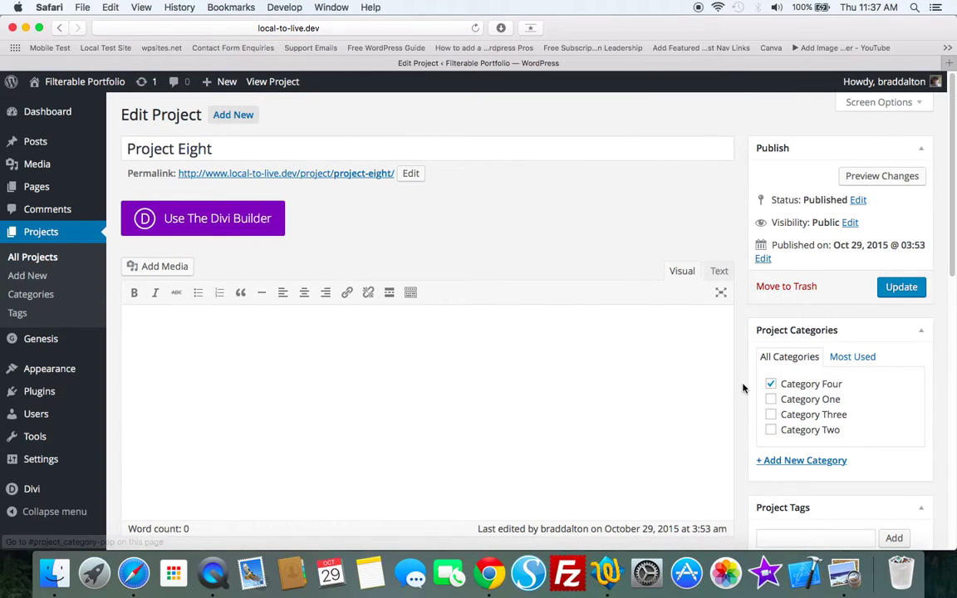
drag(950, 231, 954, 353)
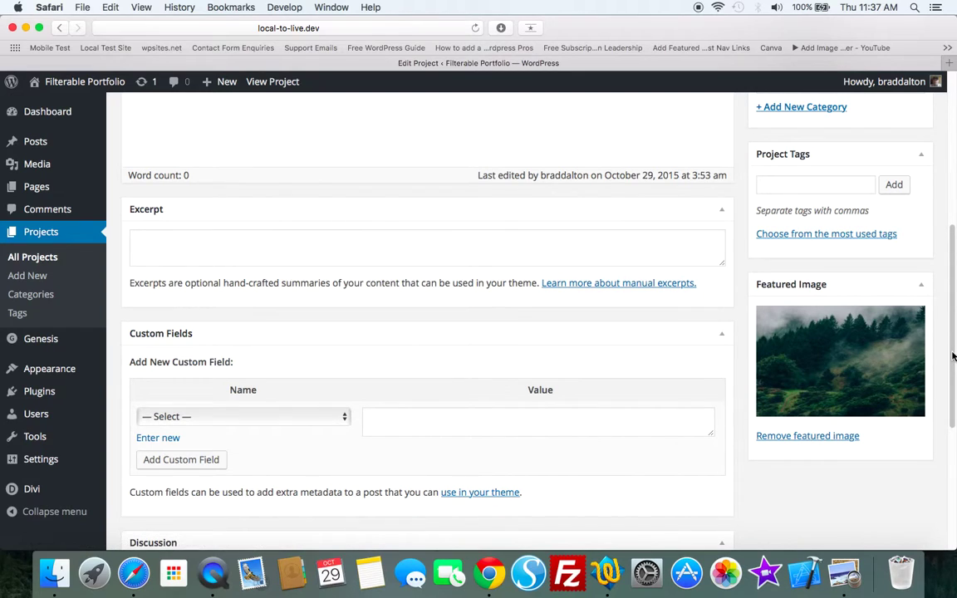
scroll(954, 353, up, 10)
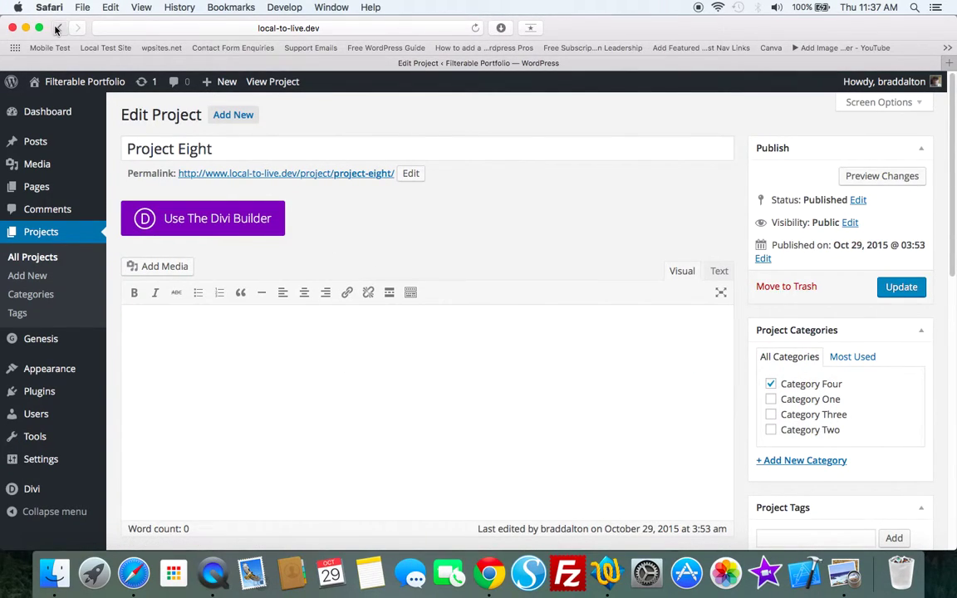
click(57, 29)
click(57, 28)
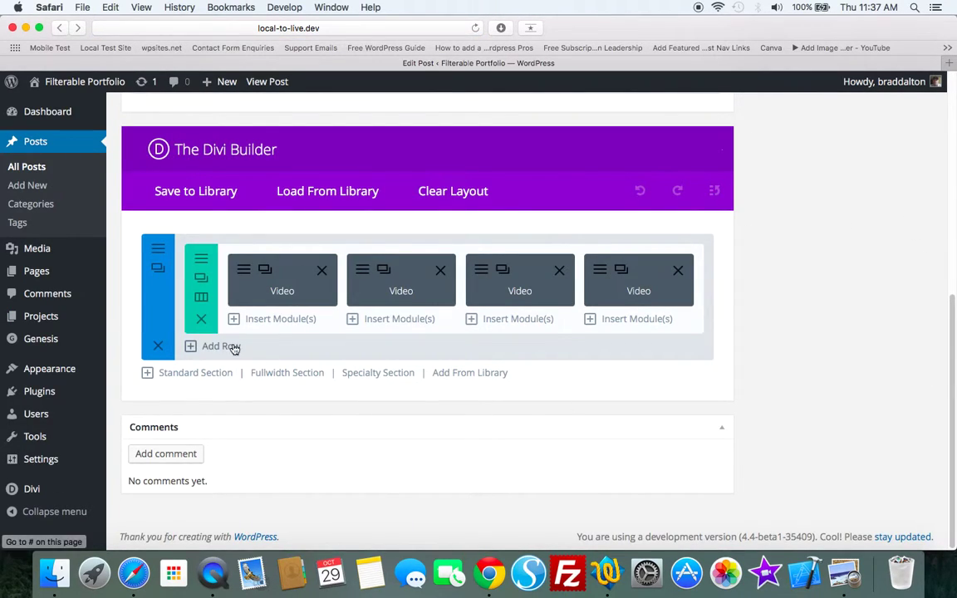
Add a one-column row below the videos and insert a Filterable Portfolio module
click(216, 346)
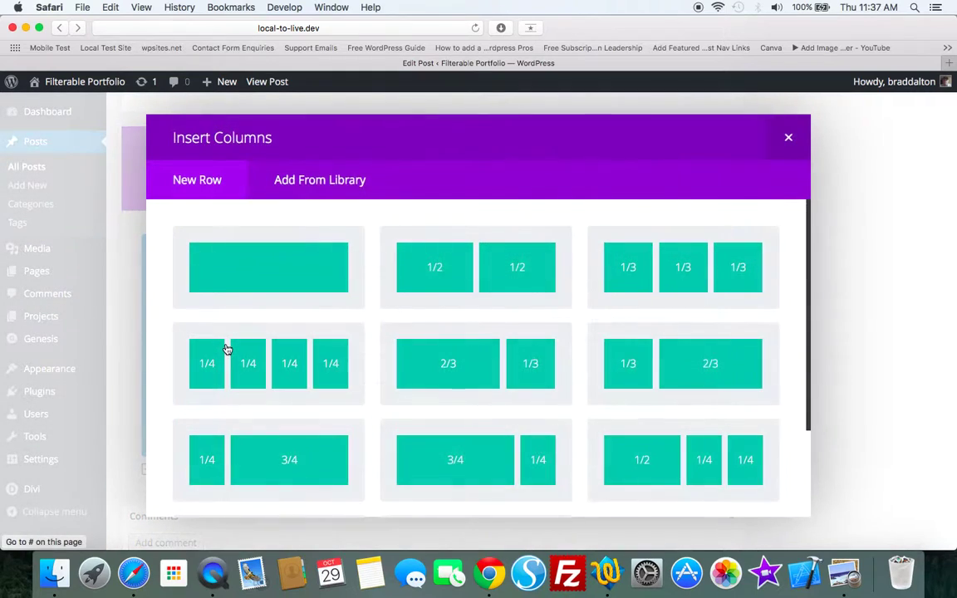
click(246, 278)
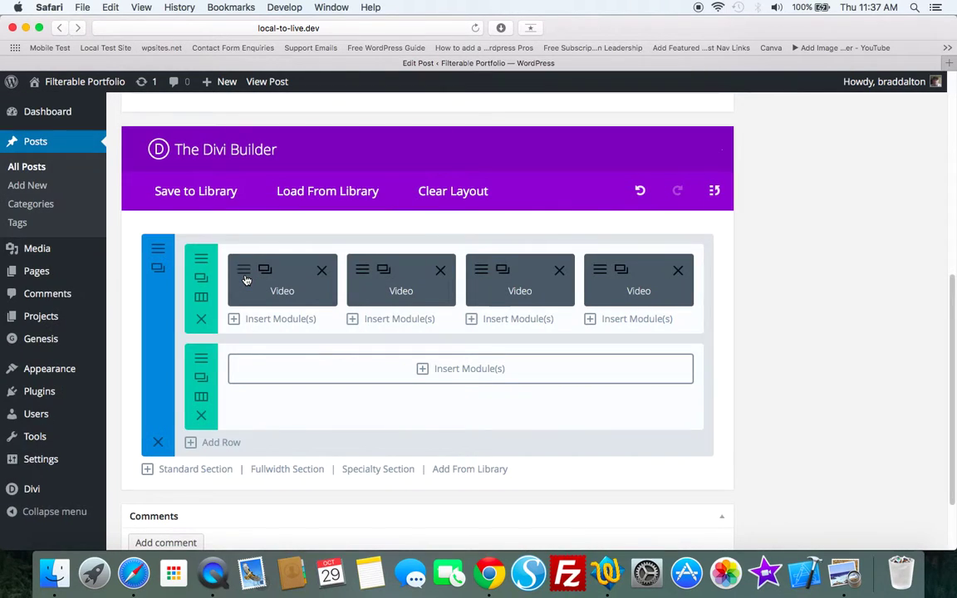
click(398, 372)
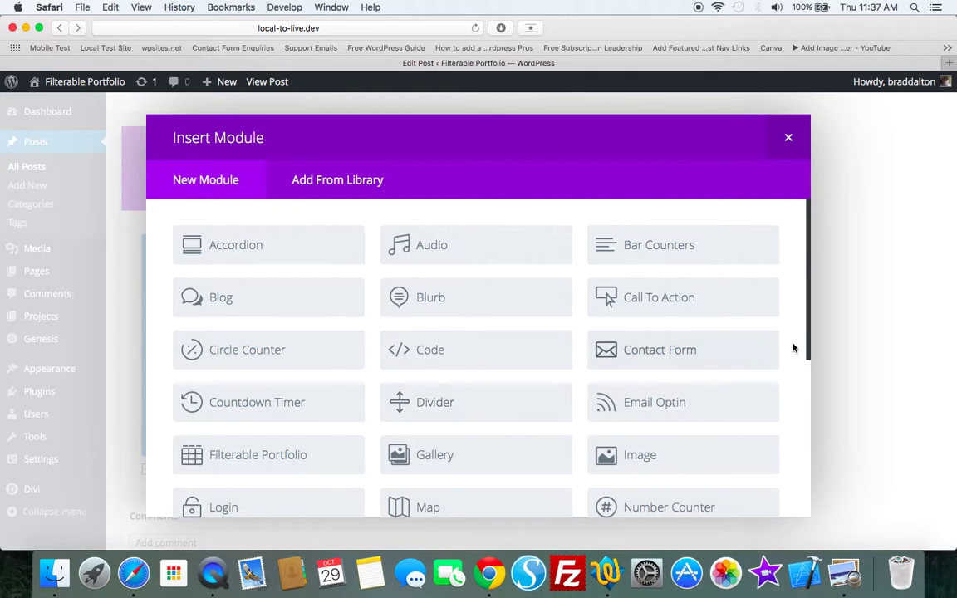
click(279, 450)
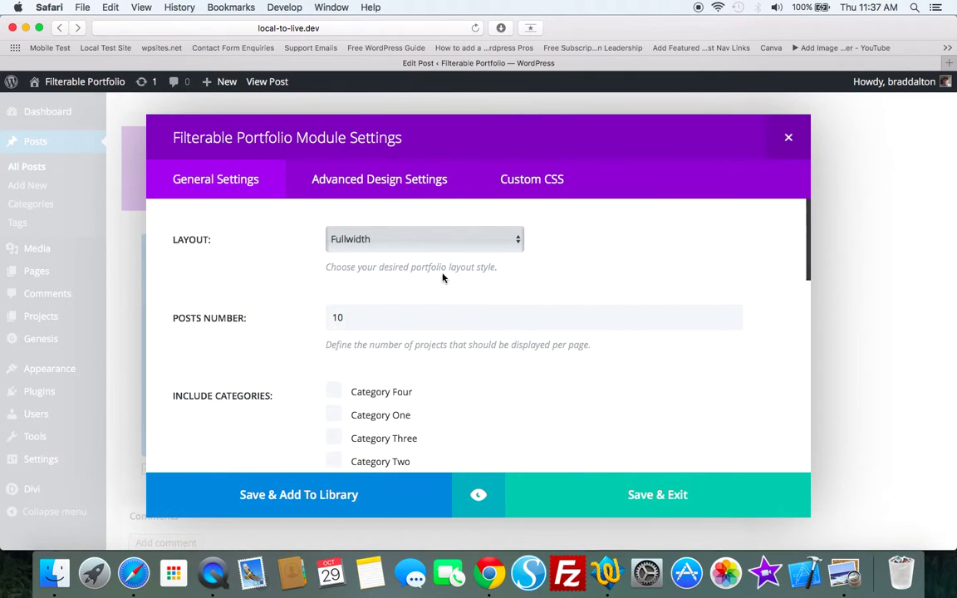
Set the portfolio layout to Grid and the posts number to 8
click(461, 239)
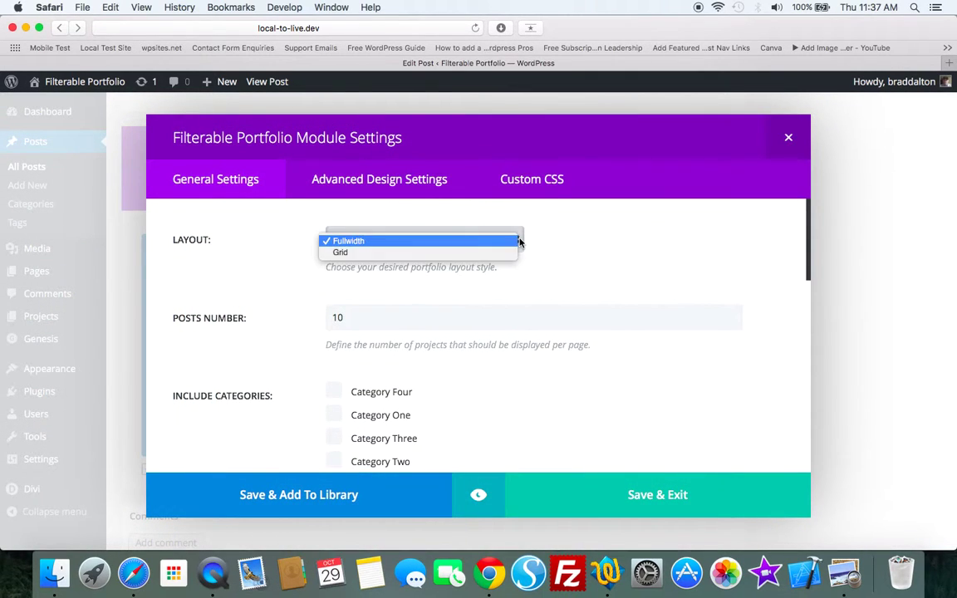
click(402, 252)
click(361, 311)
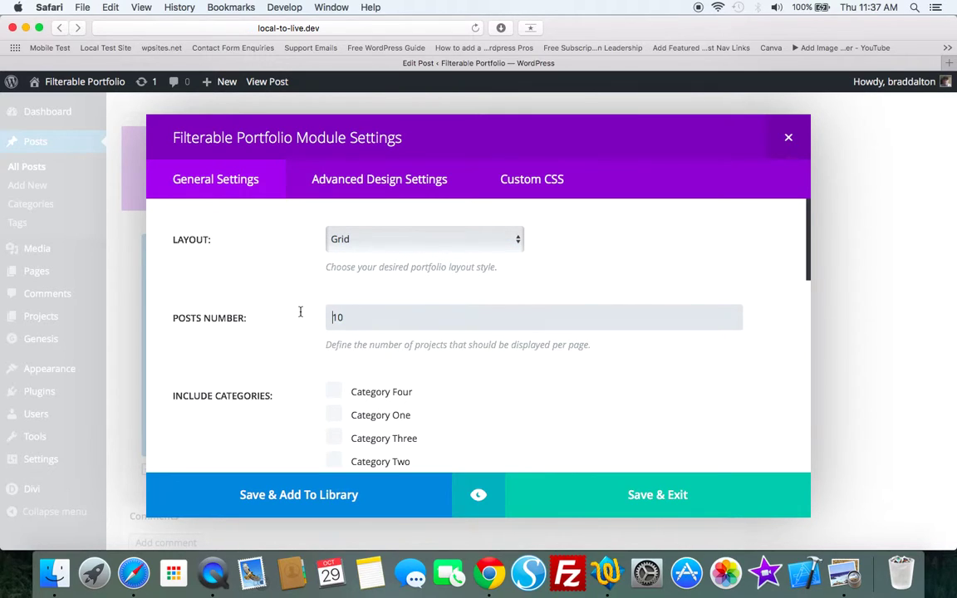
drag(358, 319, 308, 316)
Include Category Four, One and Three in the portfolio and save the module settings
click(334, 392)
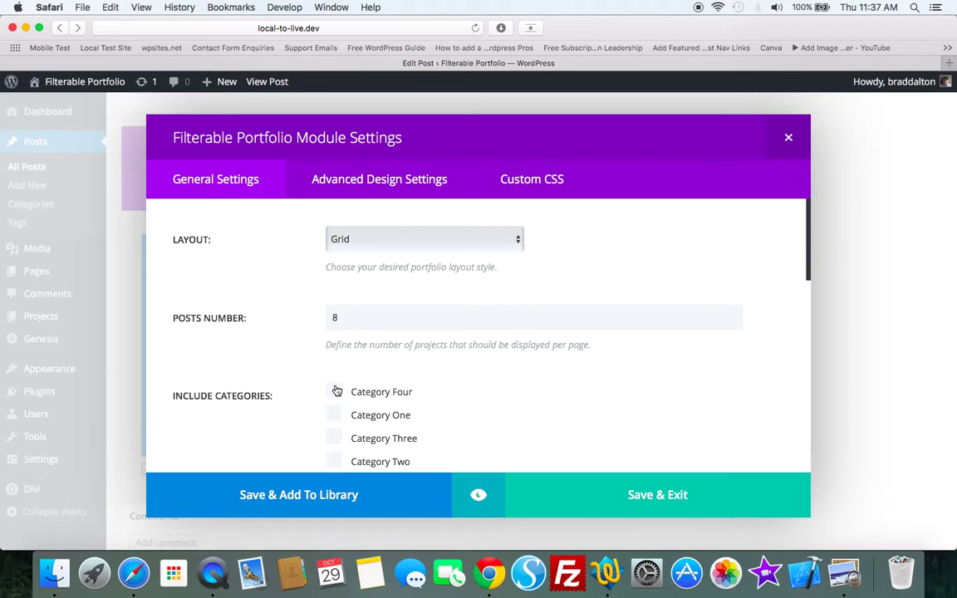
click(335, 414)
click(337, 437)
drag(805, 251, 831, 425)
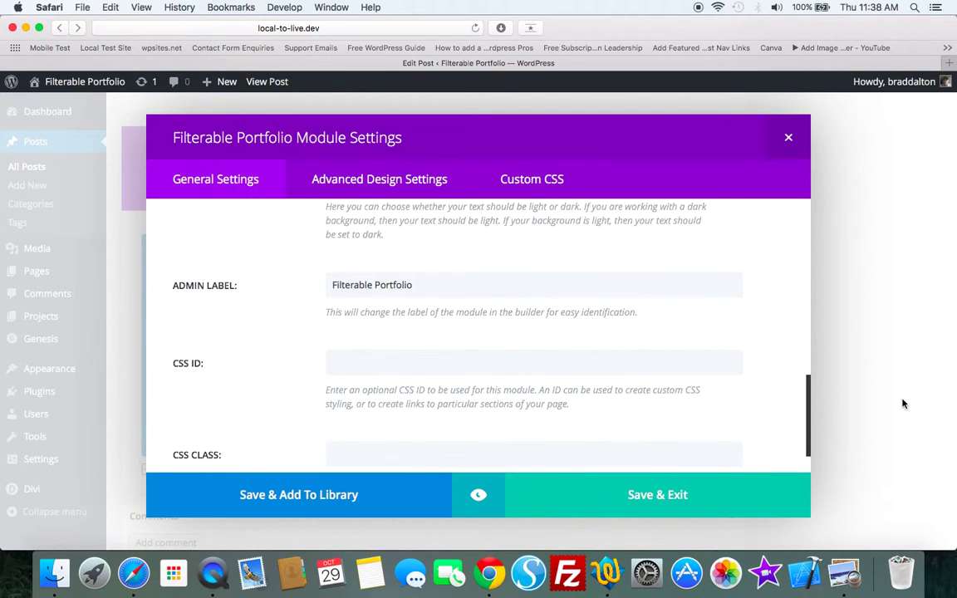
scroll(776, 448, down, 2)
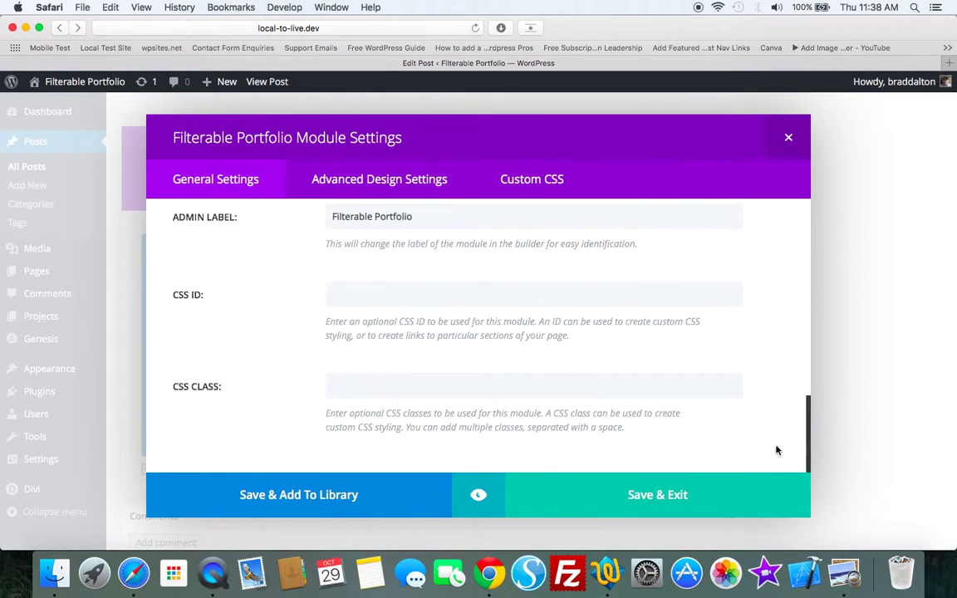
click(673, 493)
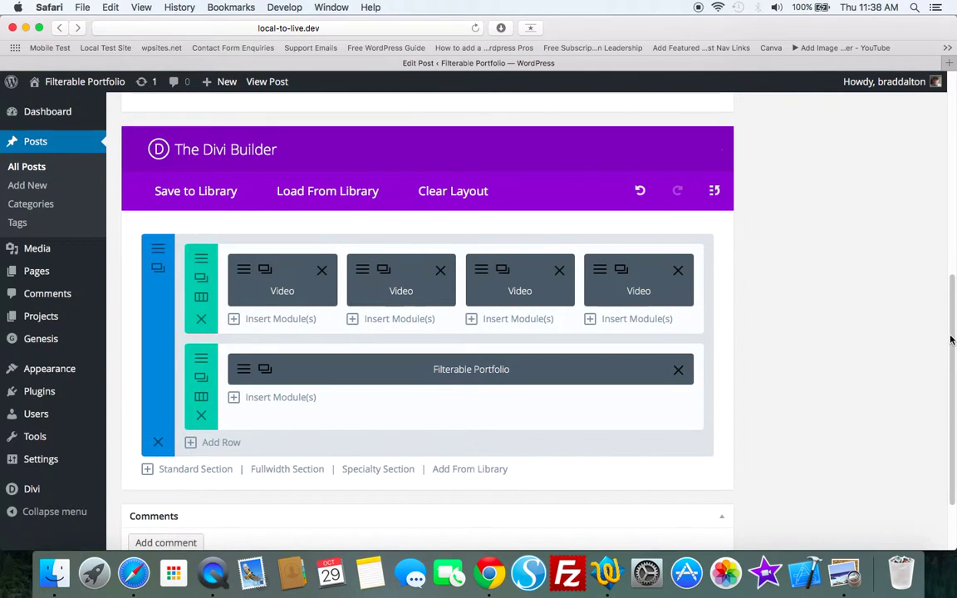
scroll(856, 312, down, 3)
Update the post to save the new portfolio row
scroll(955, 429, up, 10)
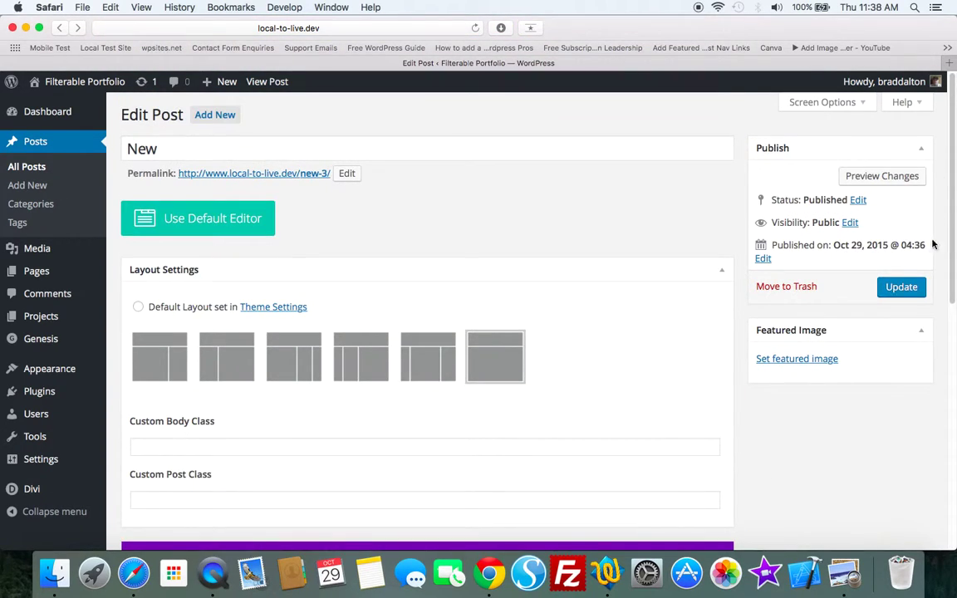
click(899, 288)
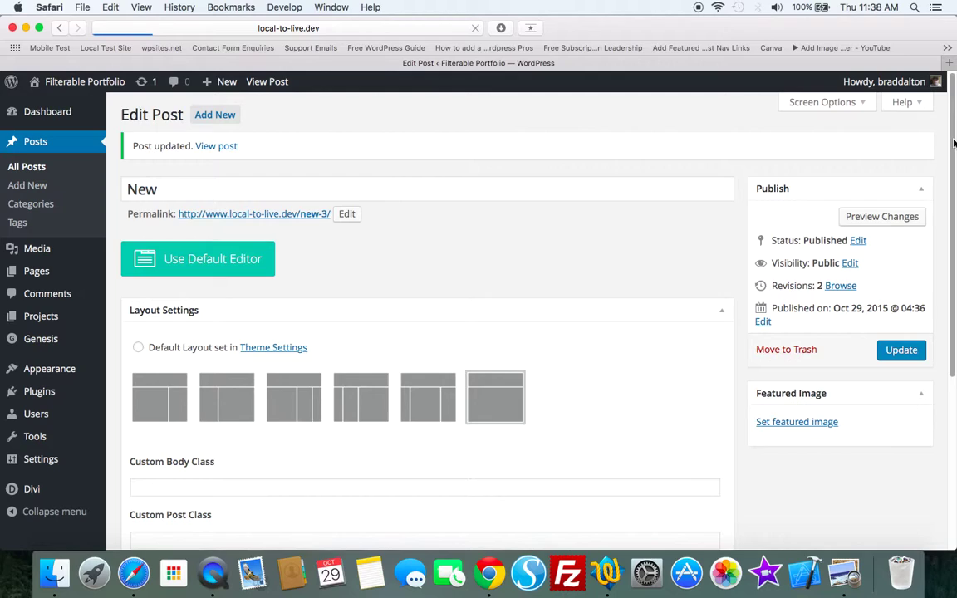
scroll(931, 278, down, 5)
scroll(847, 219, down, 3)
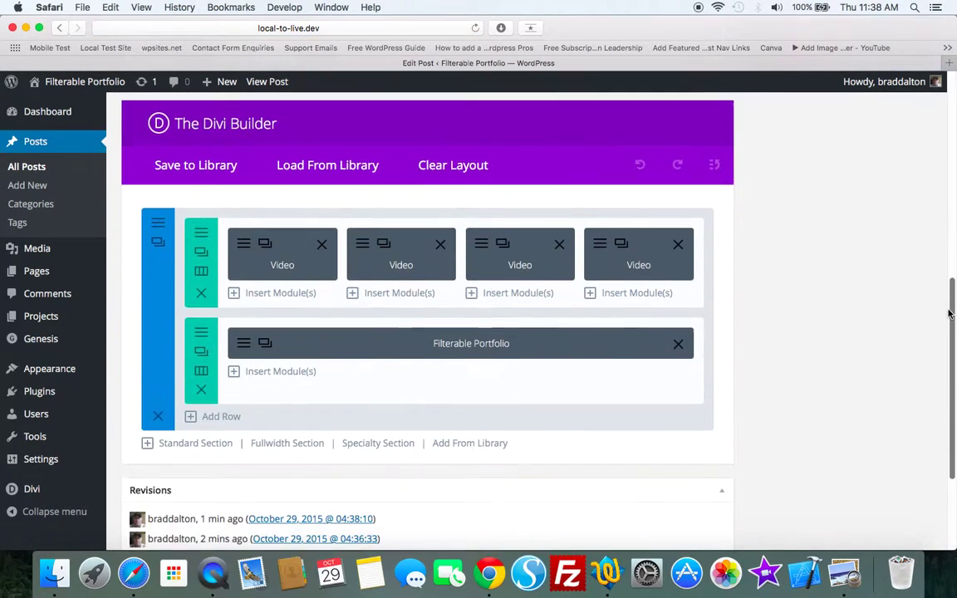
scroll(855, 210, up, 8)
On the live post, test the Category One, Three, Two, Four and All portfolio filters
click(297, 218)
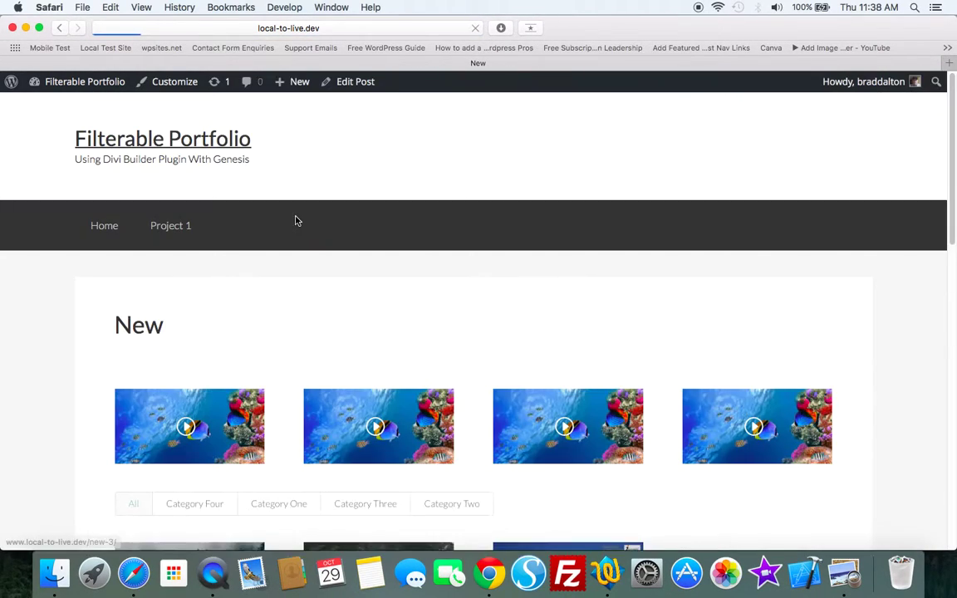
drag(954, 161, 954, 293)
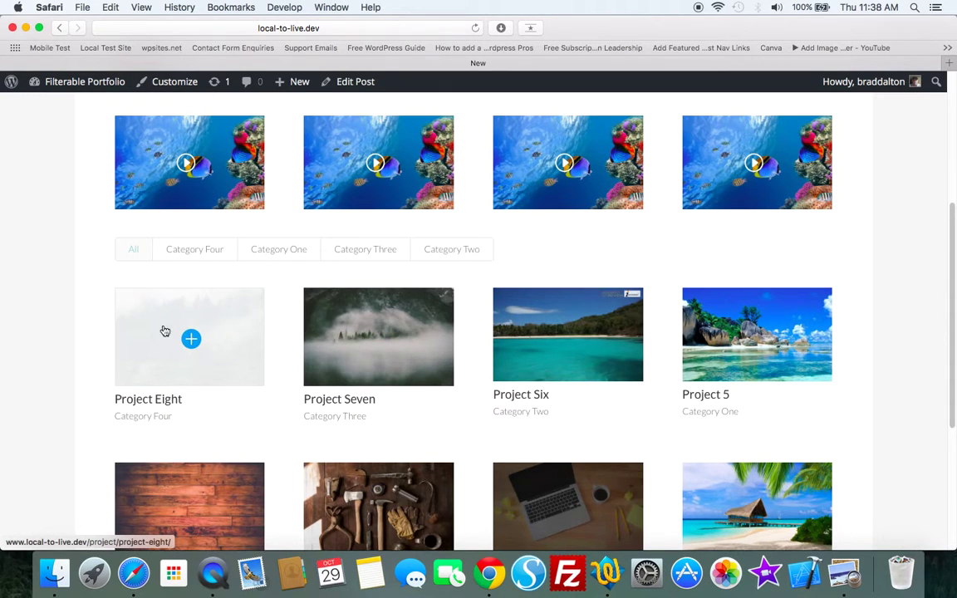
click(274, 259)
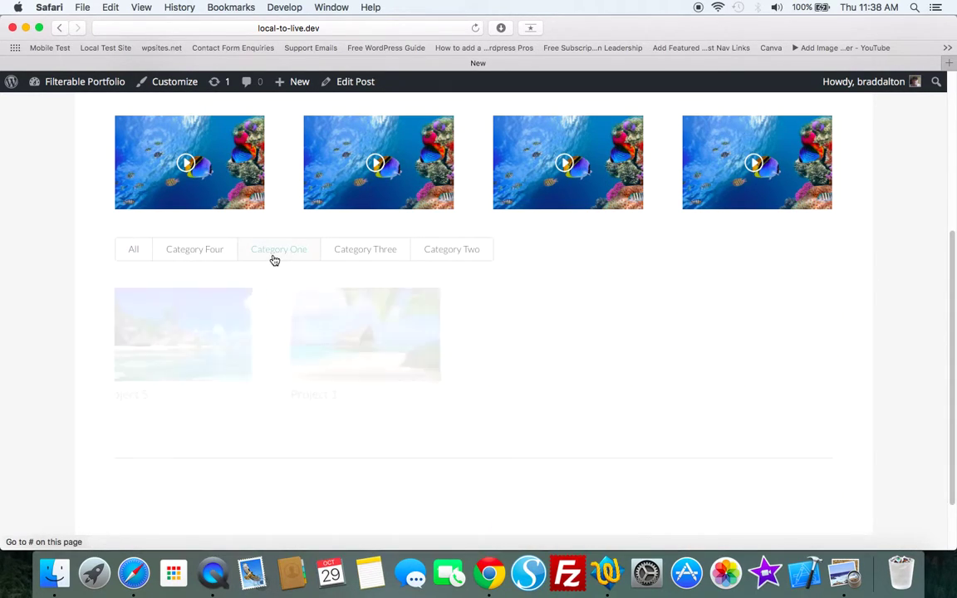
click(361, 258)
click(433, 255)
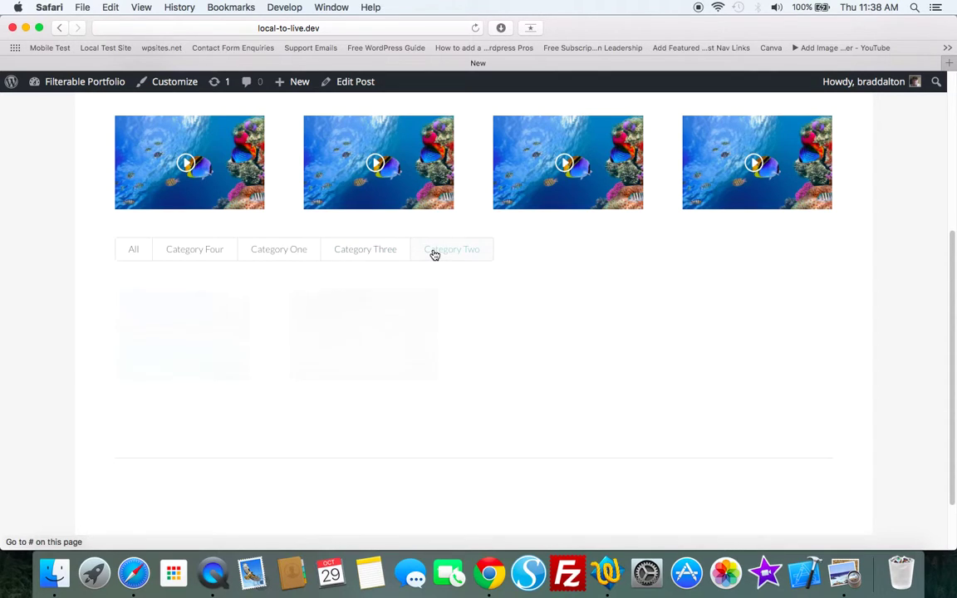
click(195, 255)
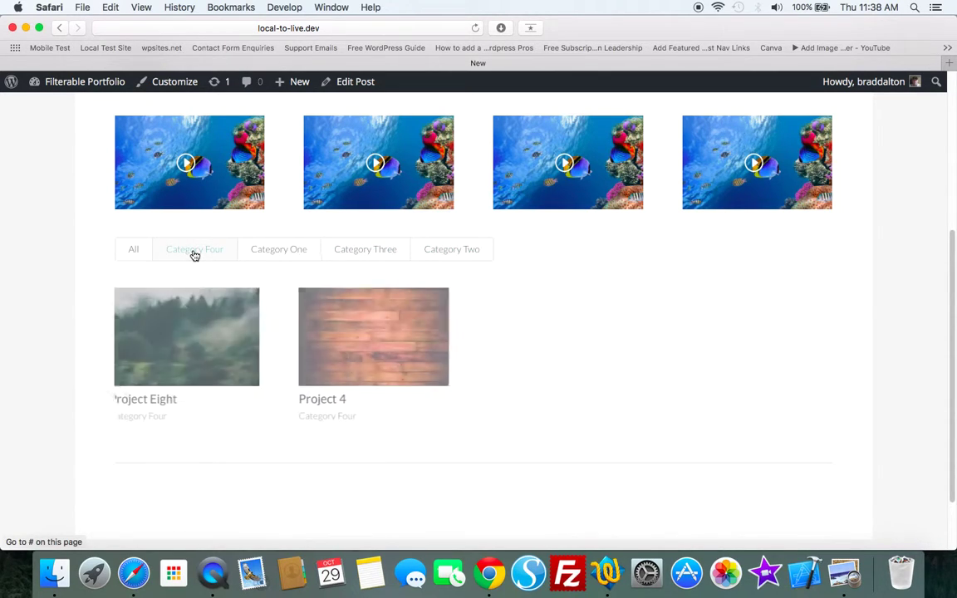
click(134, 250)
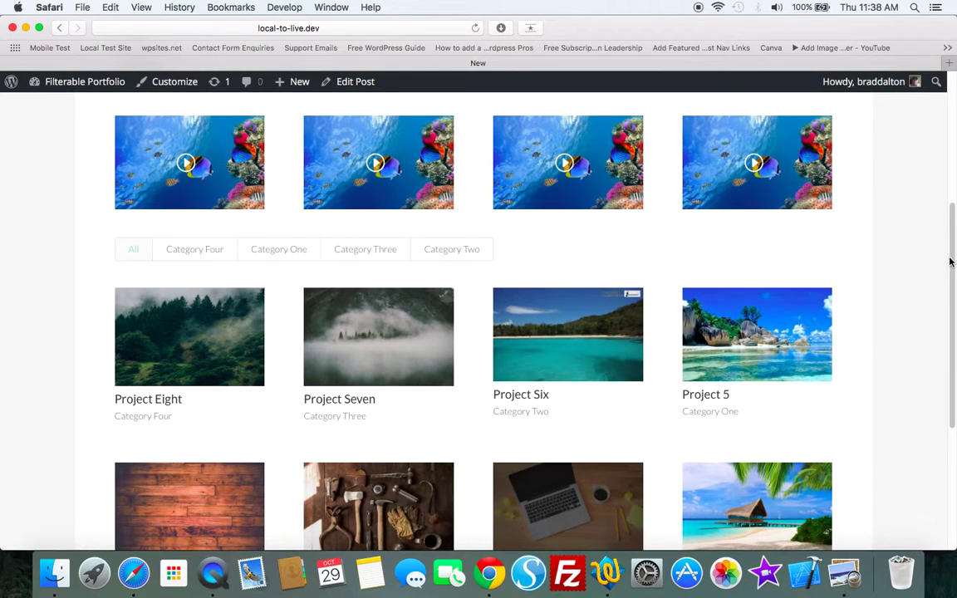
scroll(934, 299, down, 2)
scroll(941, 308, down, 2)
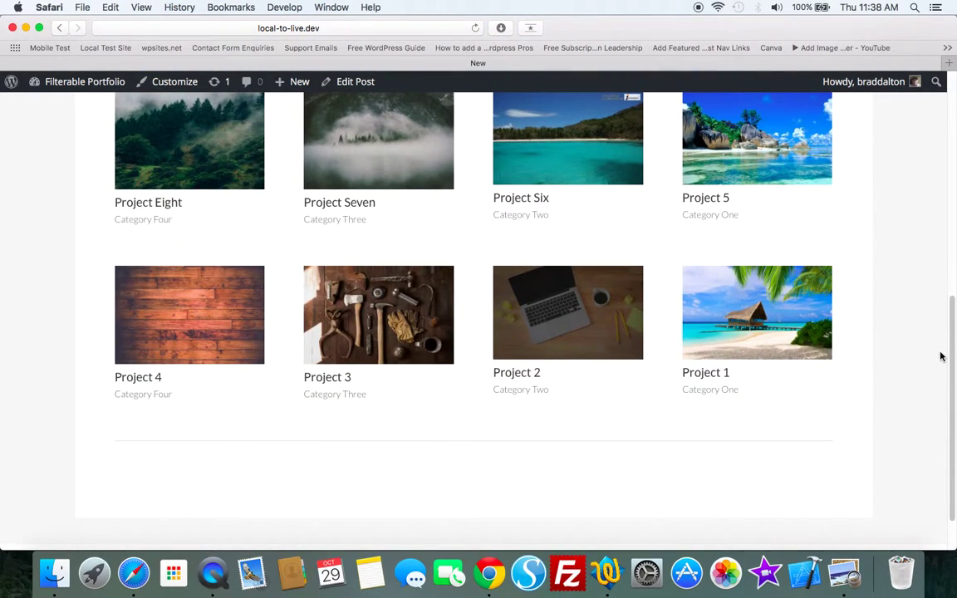
scroll(941, 355, up, 6)
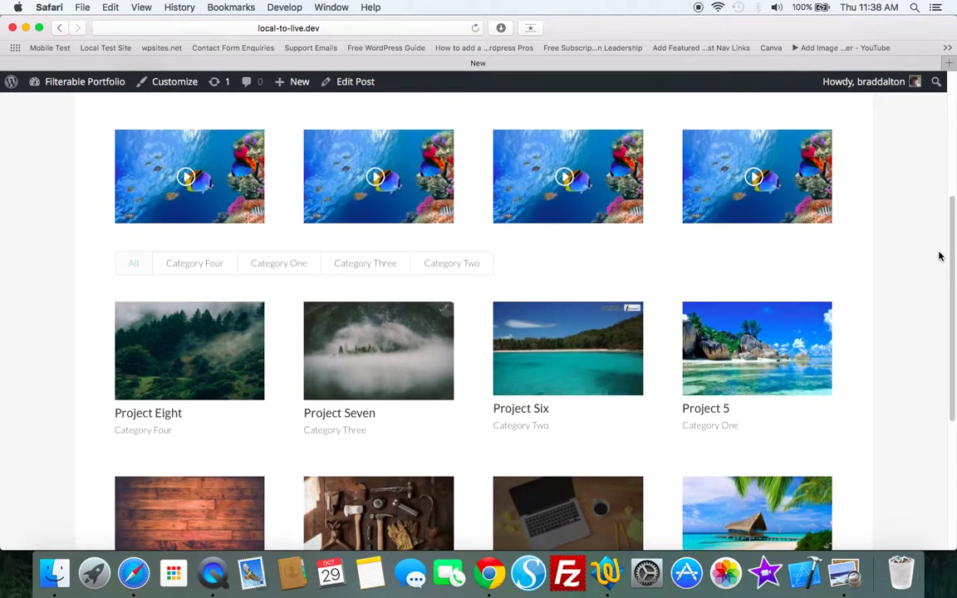
scroll(941, 208, up, 1)
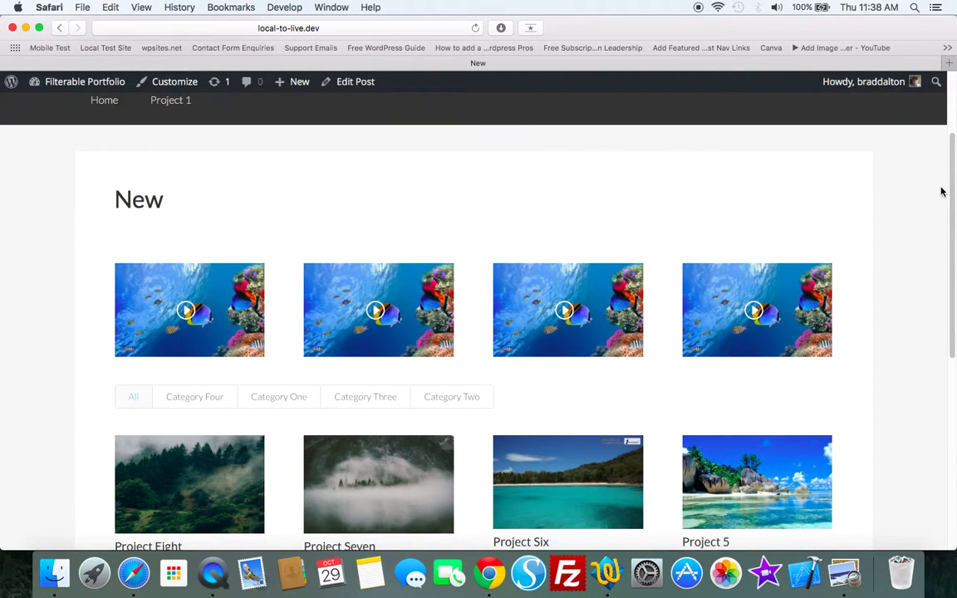
drag(953, 186, 951, 217)
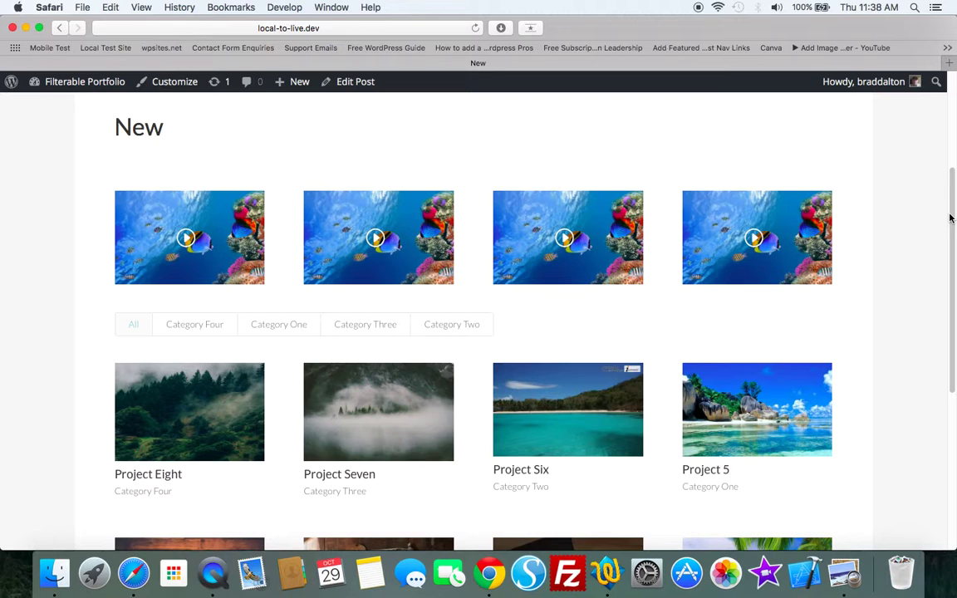
drag(951, 218, 954, 183)
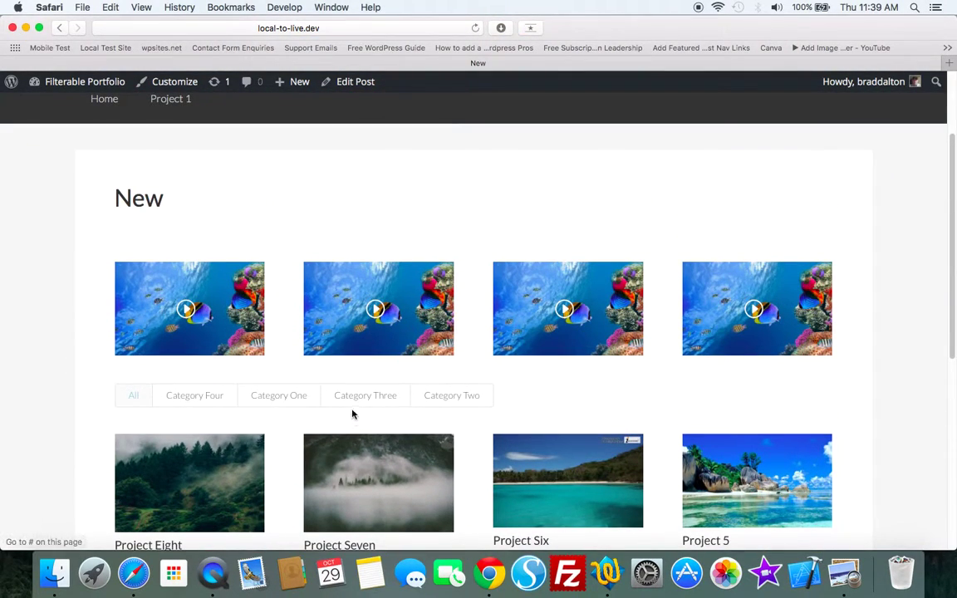